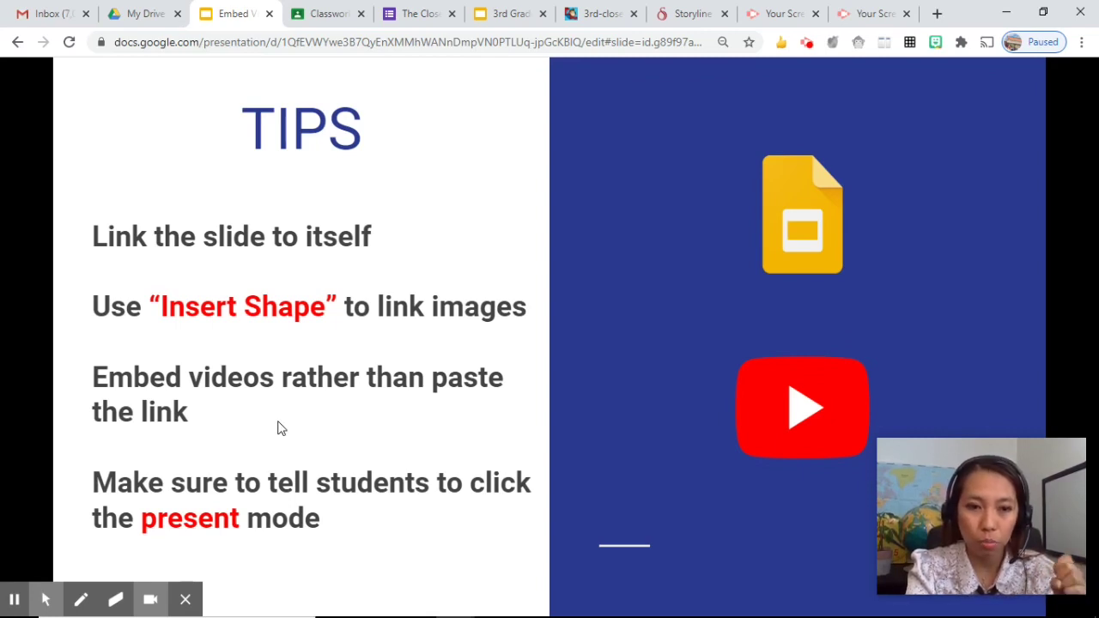
# - Bring up the 3rd Grade Library deck at its virtual library title slide with book covers
pyautogui.moveTo(373, 548)
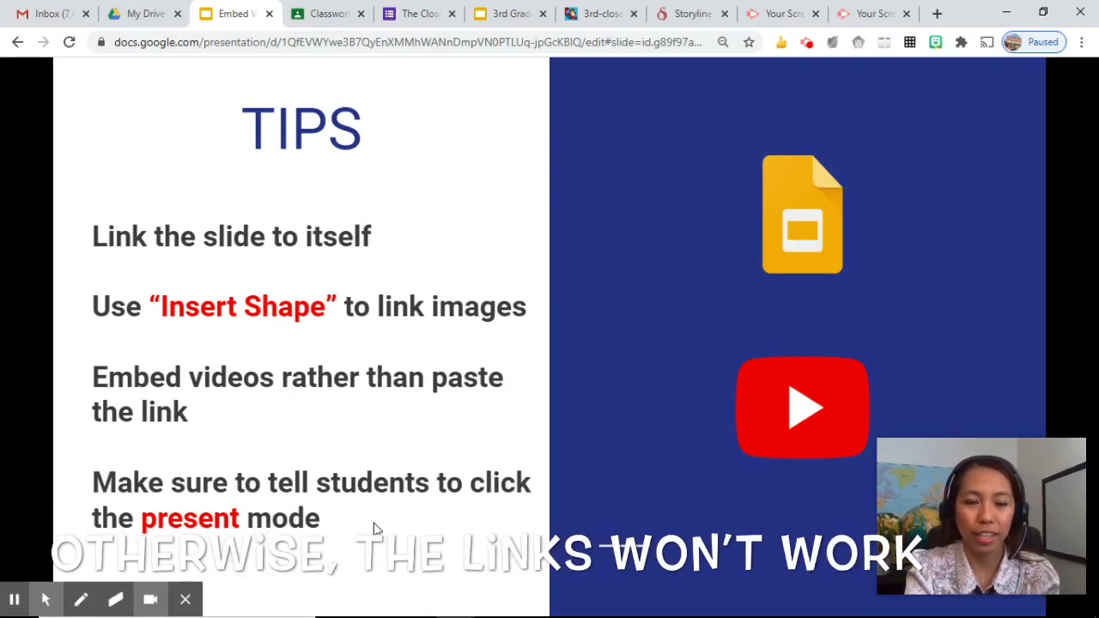
pyautogui.click(324, 14)
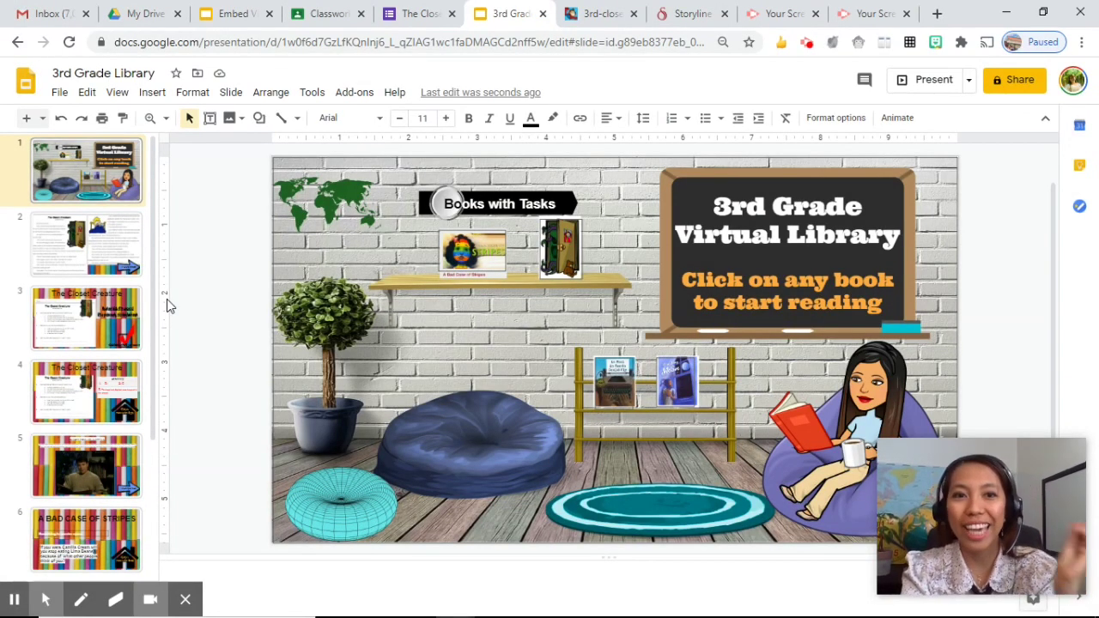
pyautogui.press('Down')
pyautogui.press('Down')
pyautogui.press('Down')
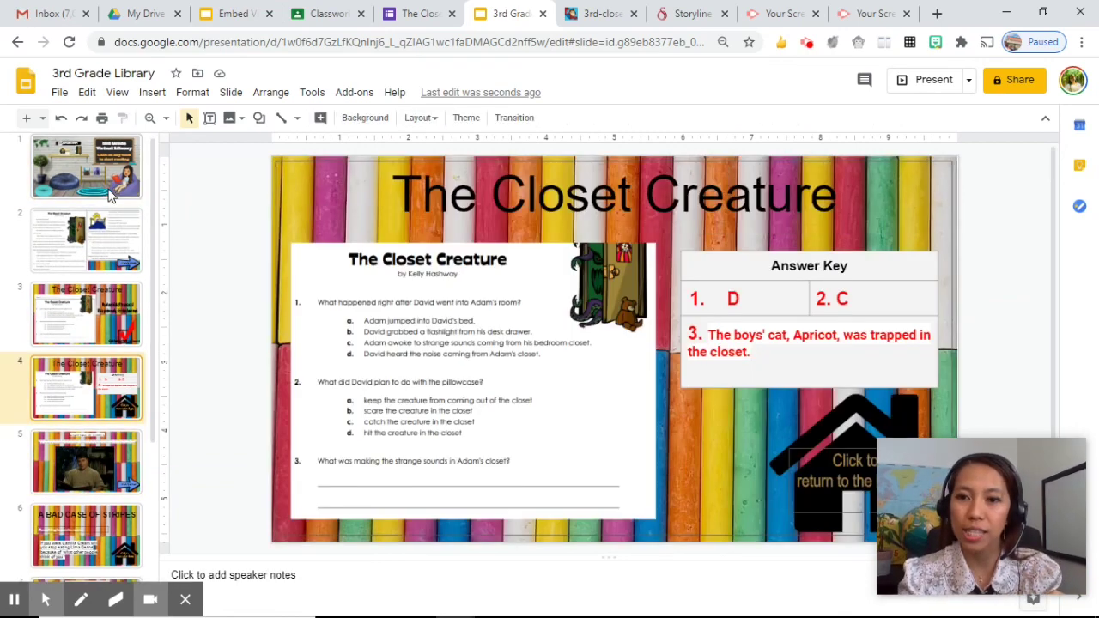
pyautogui.press('Down')
pyautogui.press('Down')
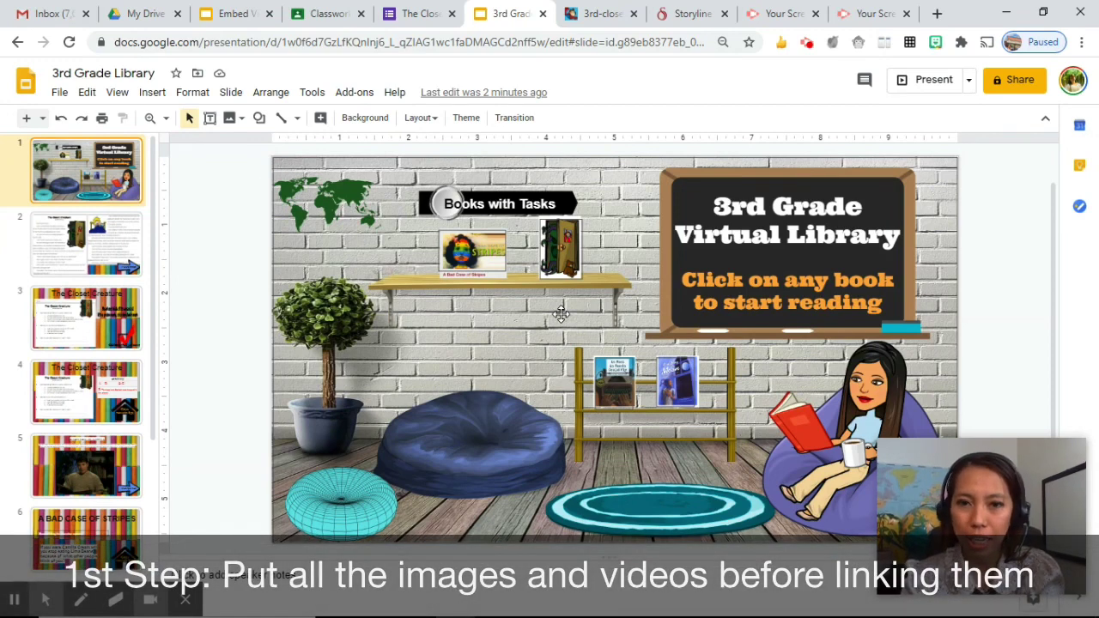
pyautogui.moveTo(1010, 491)
pyautogui.moveTo(1011, 490); pyautogui.dragTo(1014, 517)
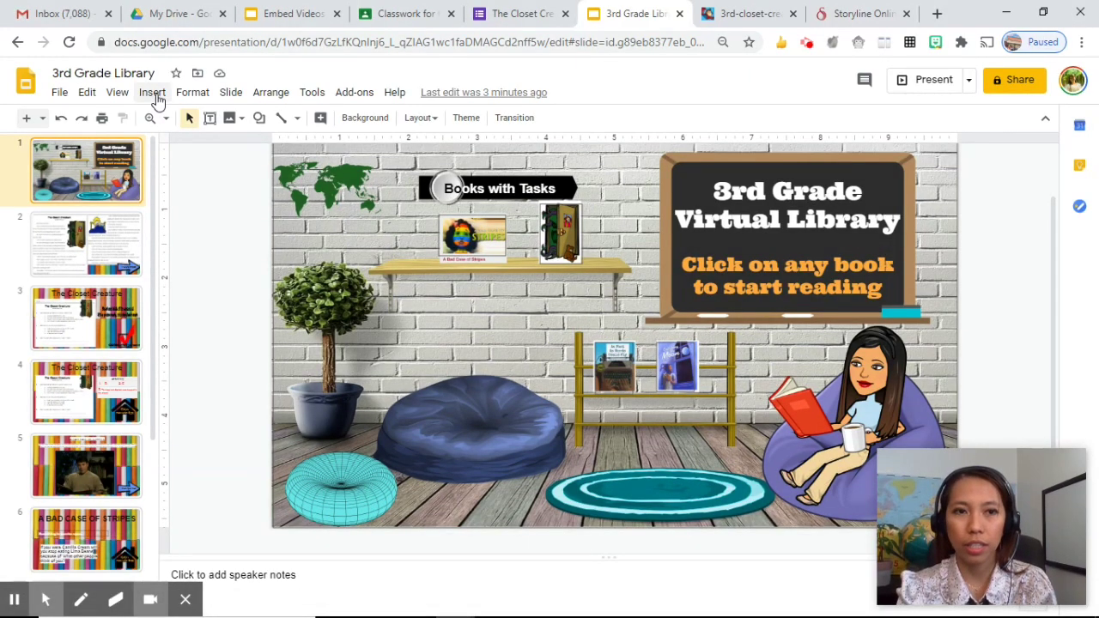
pyautogui.click(152, 93)
pyautogui.click(206, 118)
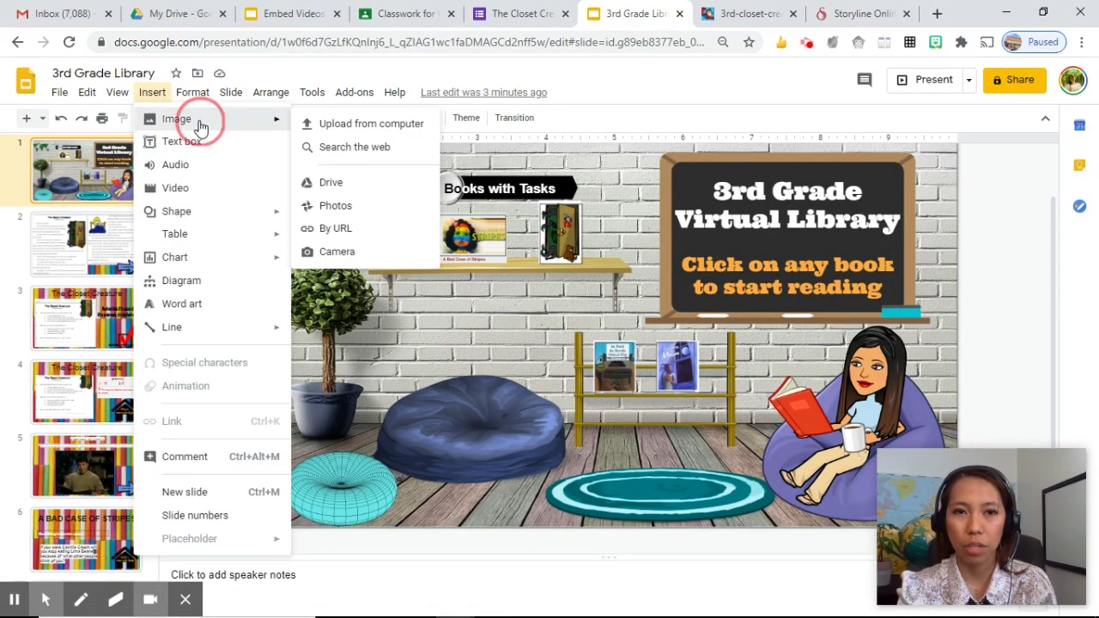
pyautogui.click(377, 152)
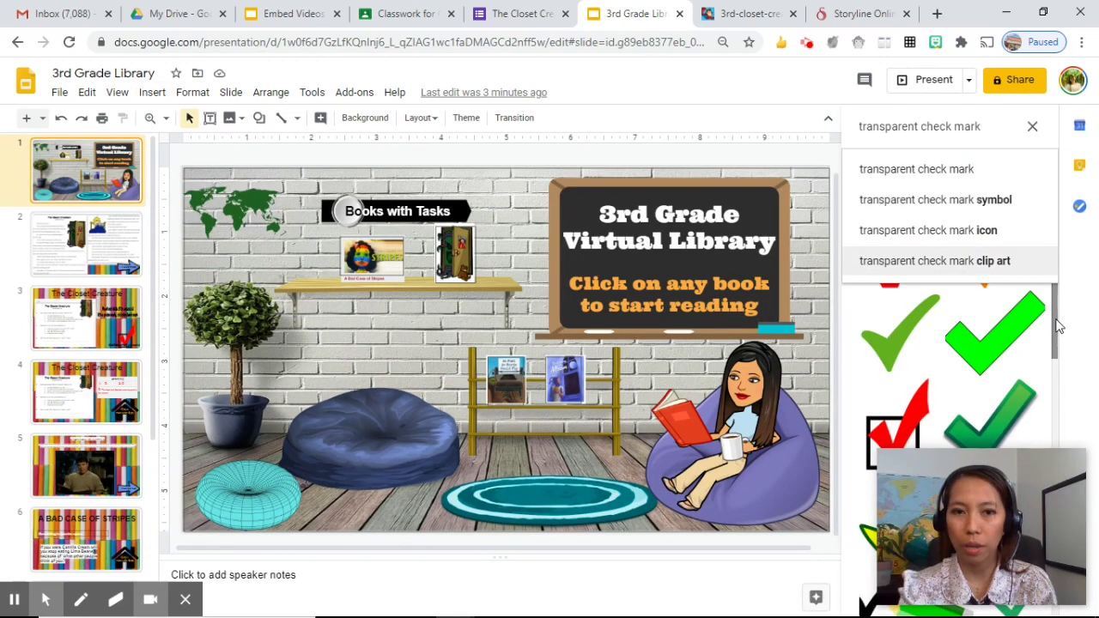
pyautogui.press('Escape')
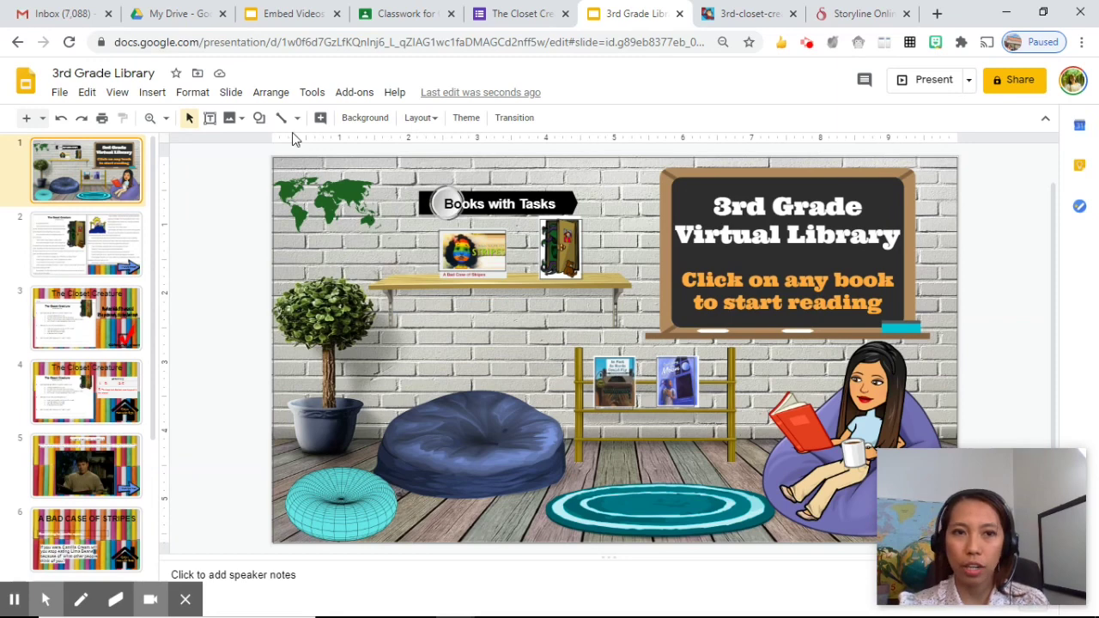
pyautogui.click(152, 93)
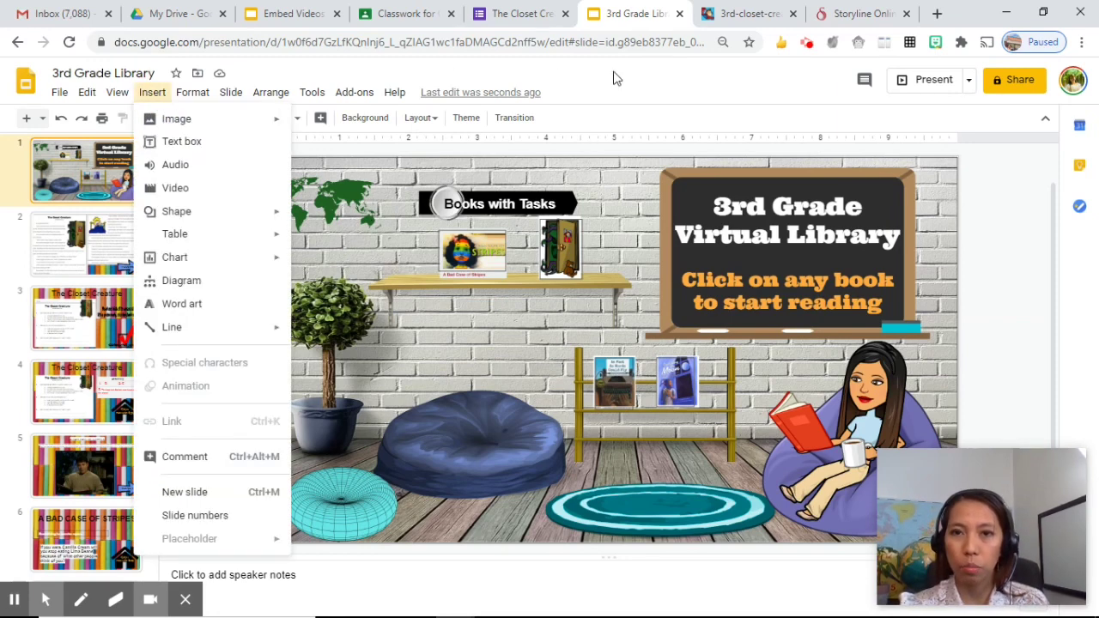
pyautogui.press('Escape')
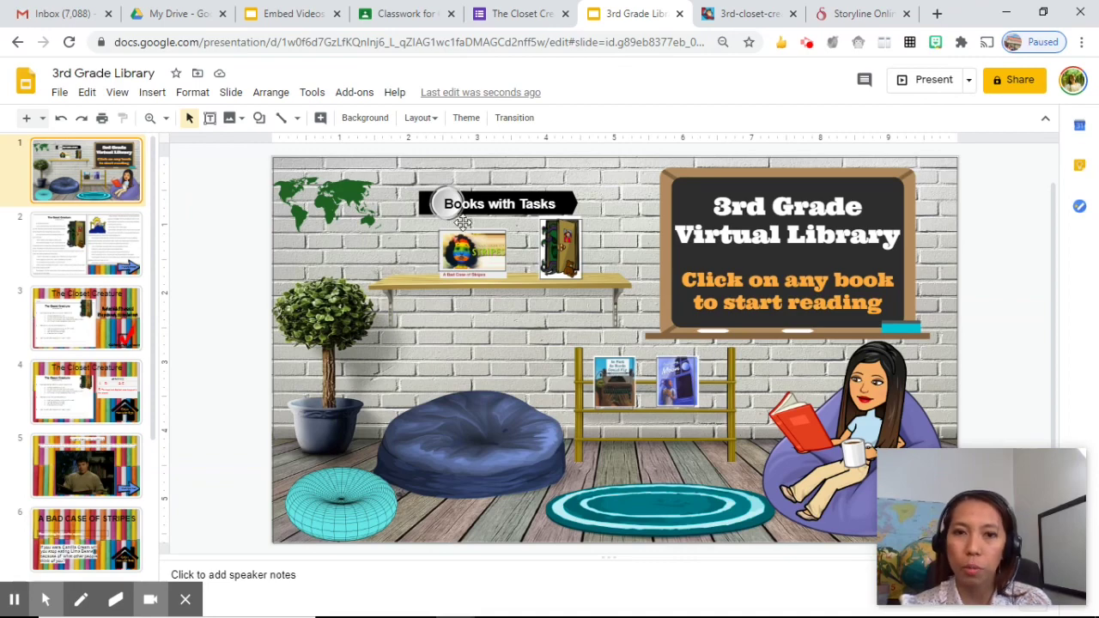
# - Capture the Closet Creature worksheet PDF with PrtSc, paste it onto the slide, then remove it
pyautogui.click(739, 17)
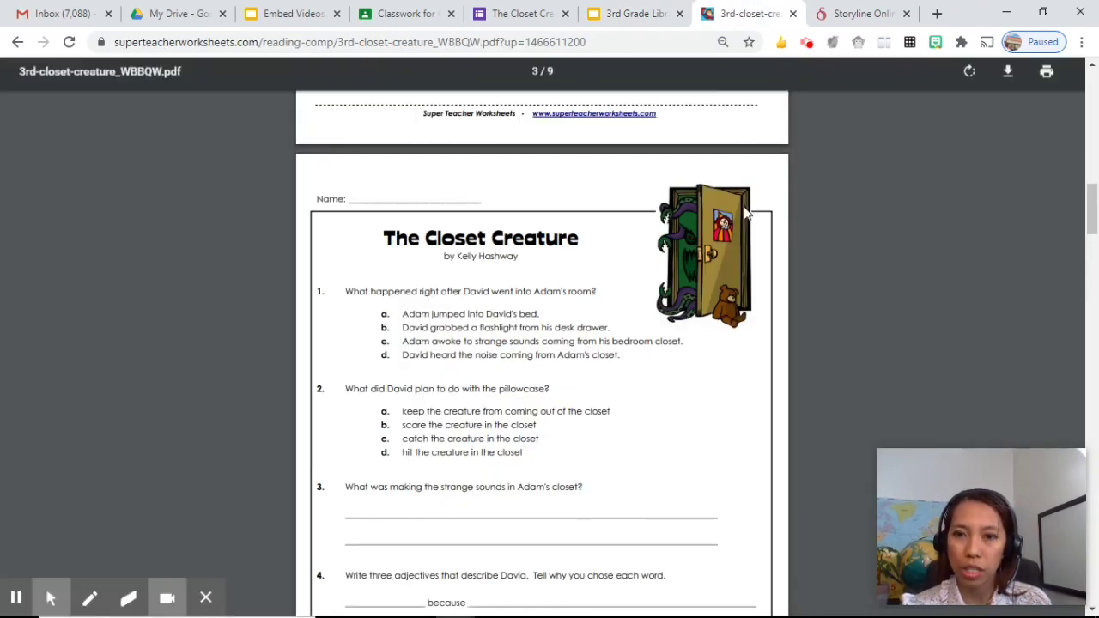
pyautogui.press('Print')
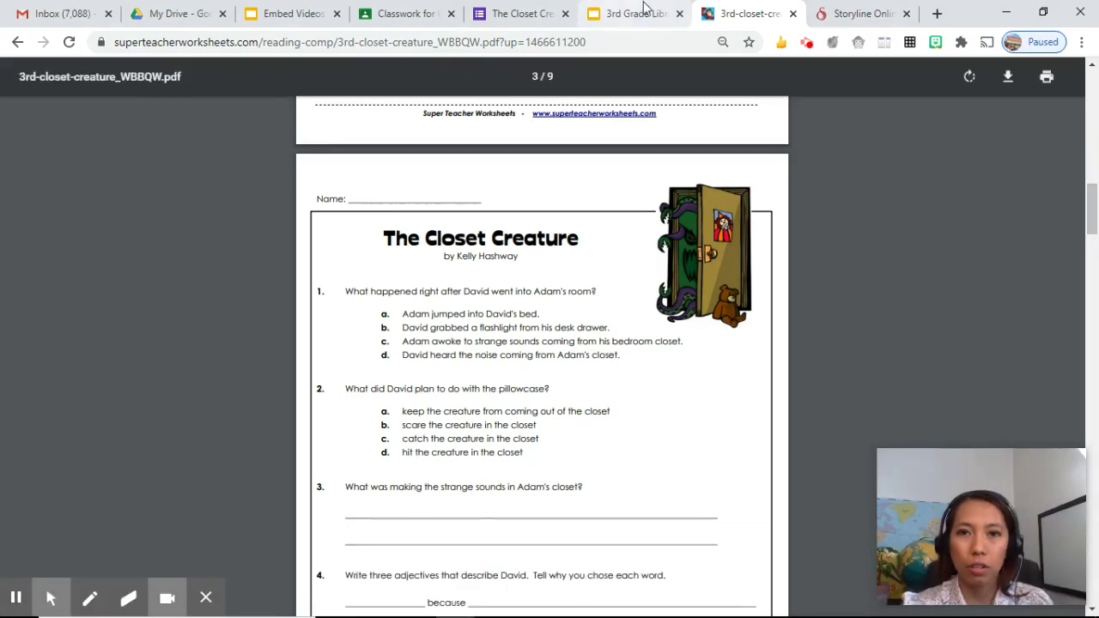
pyautogui.click(642, 14)
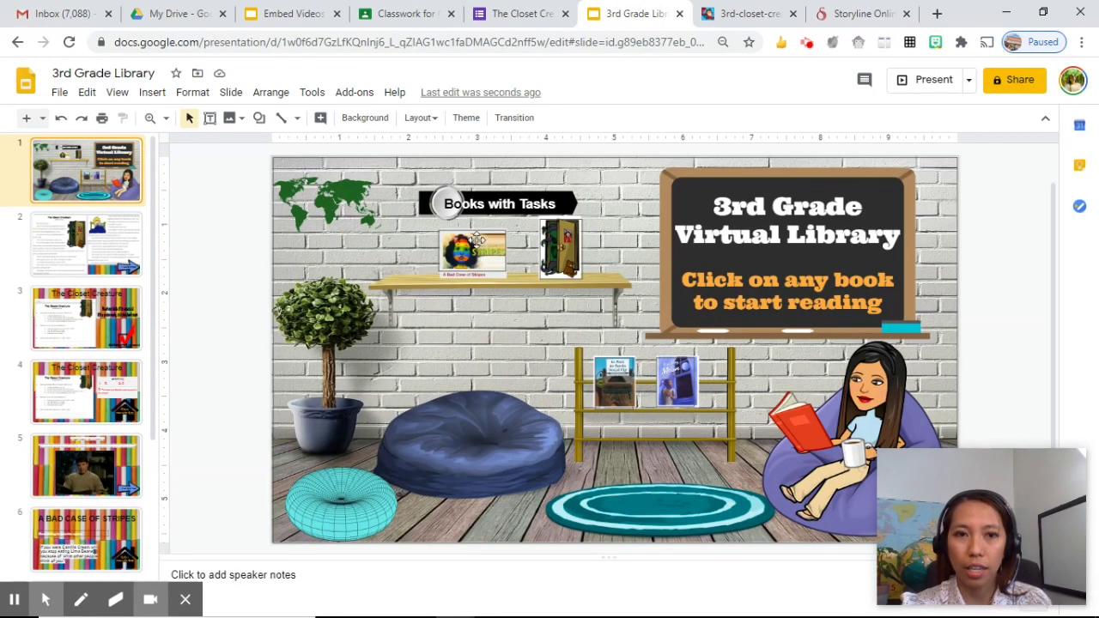
pyautogui.hotkey('ctrl', 'v')
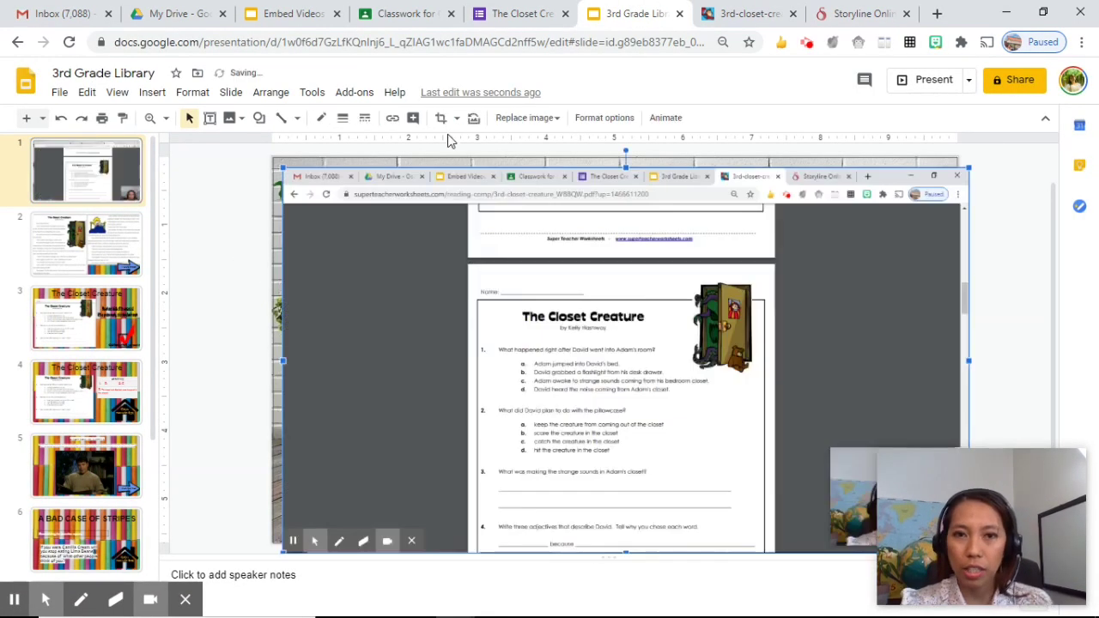
pyautogui.moveTo(284, 171); pyautogui.dragTo(676, 279)
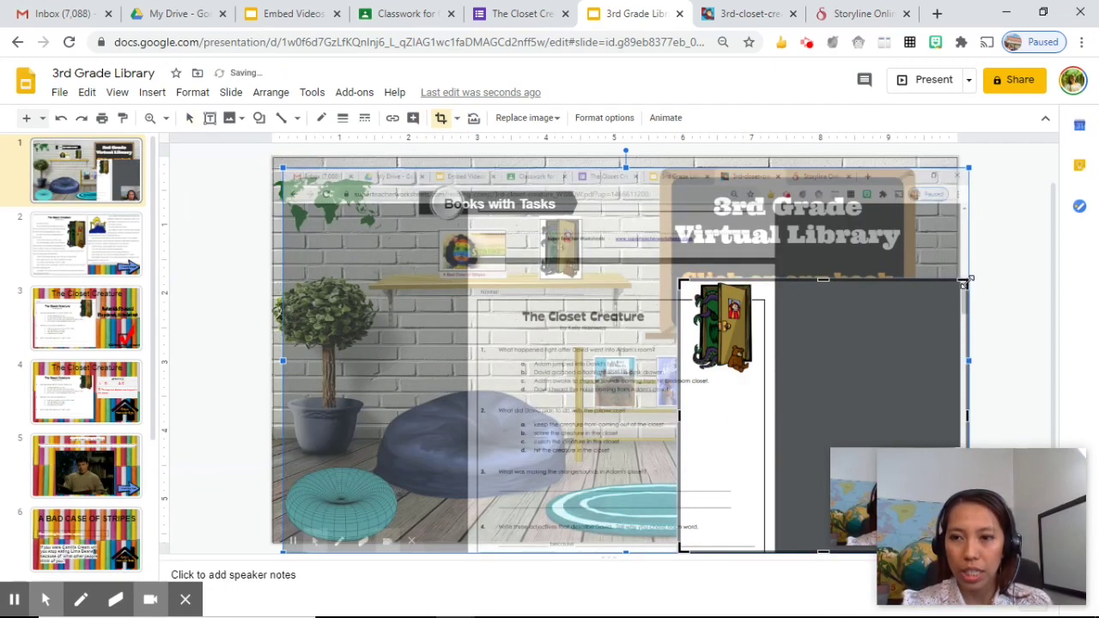
pyautogui.press('Delete')
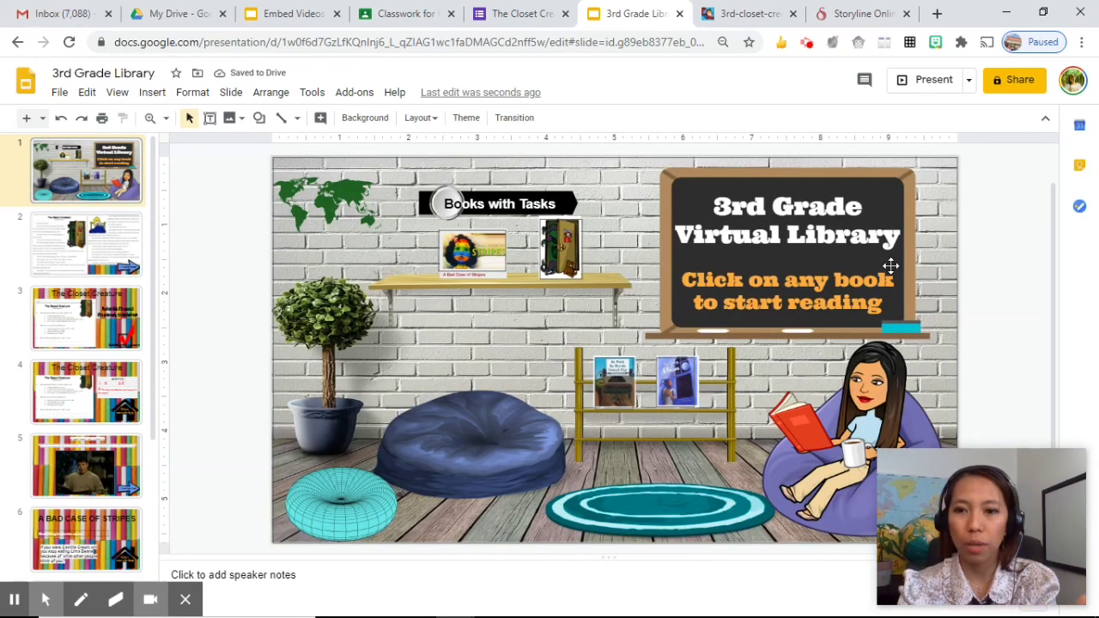
# - Select the closet book on the library title slide to reveal its Slide 2 link
pyautogui.click(137, 248)
pyautogui.click(100, 178)
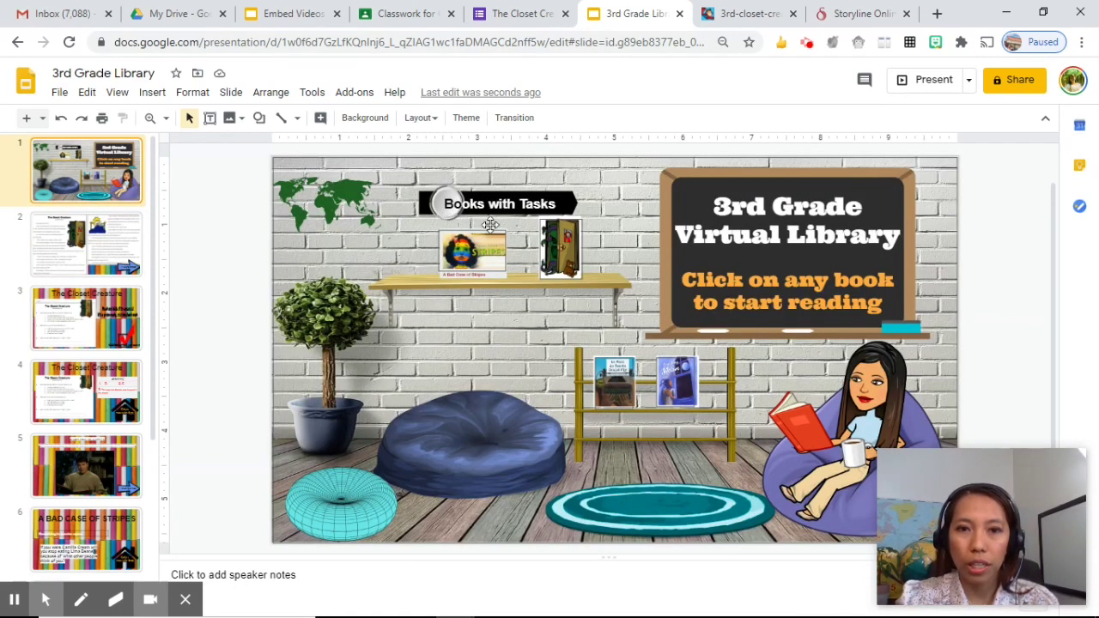
pyautogui.click(556, 236)
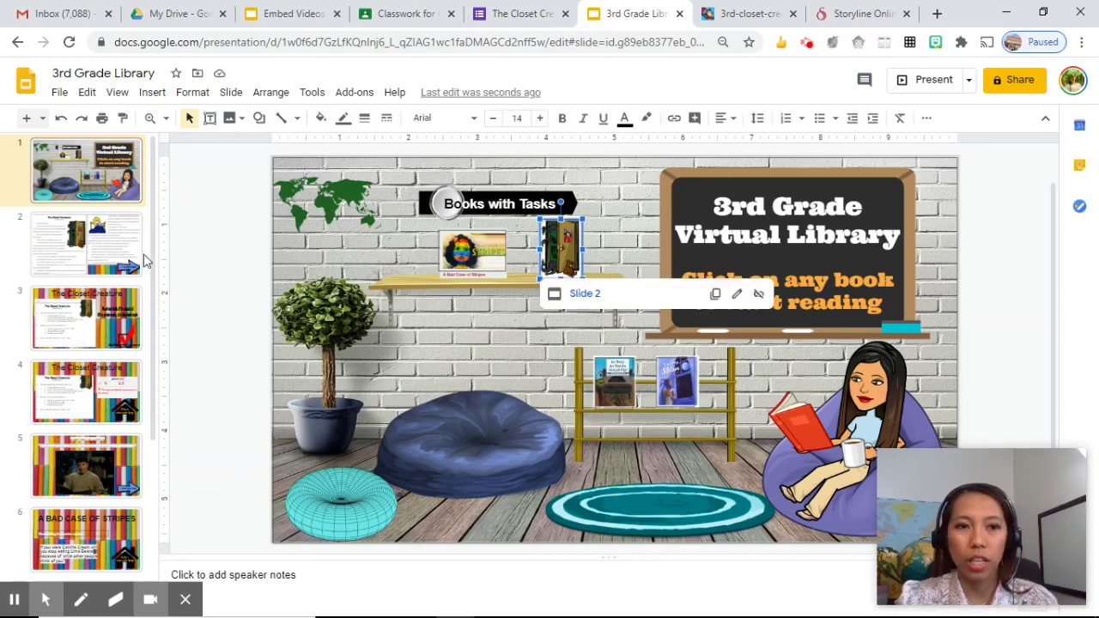
# - Review slide 2's Closet Creature story alongside its story PDF
pyautogui.click(116, 249)
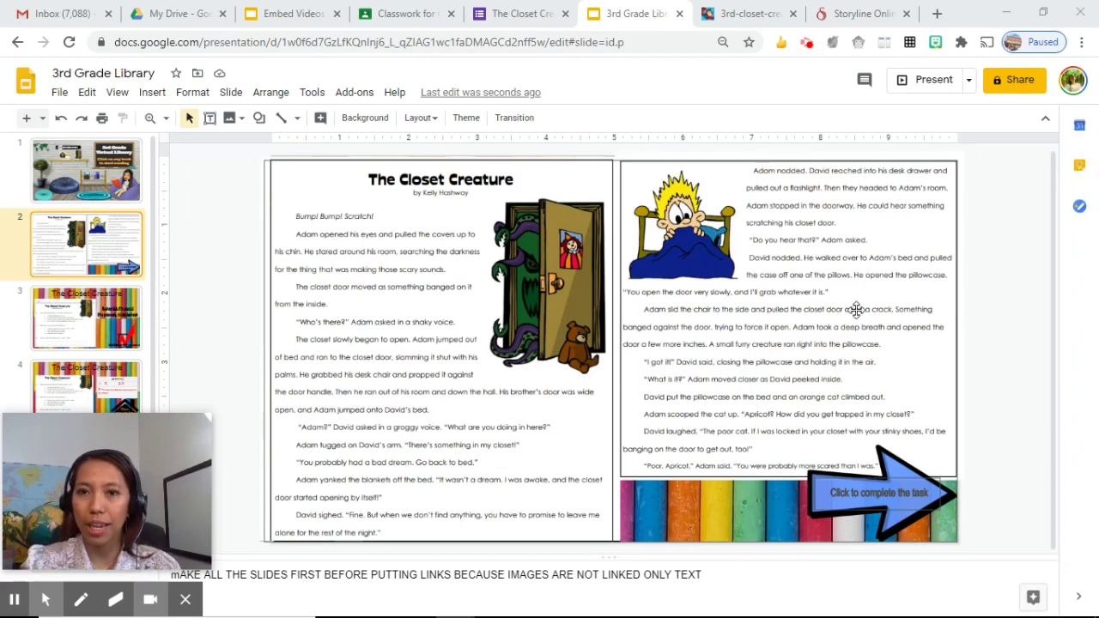
pyautogui.hotkey('ctrl', 'Tab')
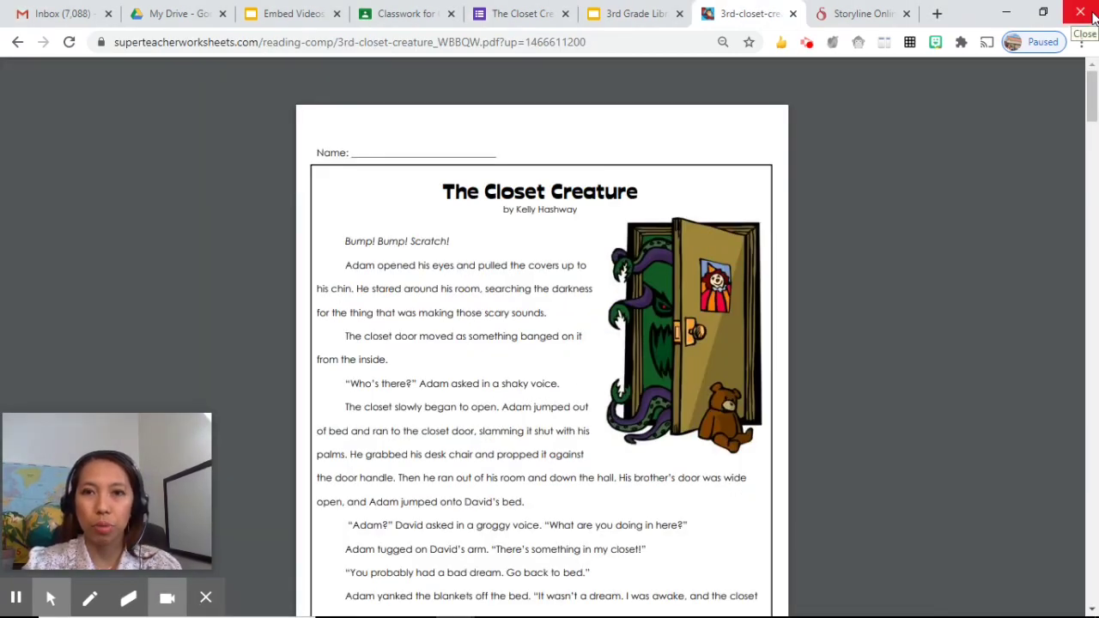
pyautogui.click(637, 15)
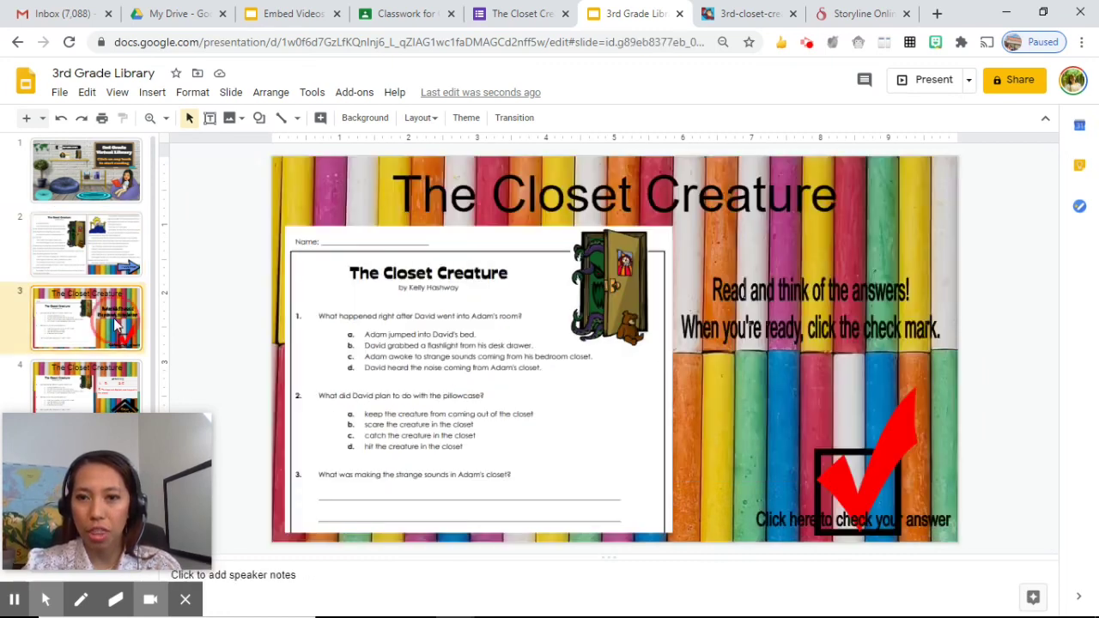
# - Review slides 3 and 4, the Closet Creature questions and answer key, then return to the title slide
pyautogui.click(120, 329)
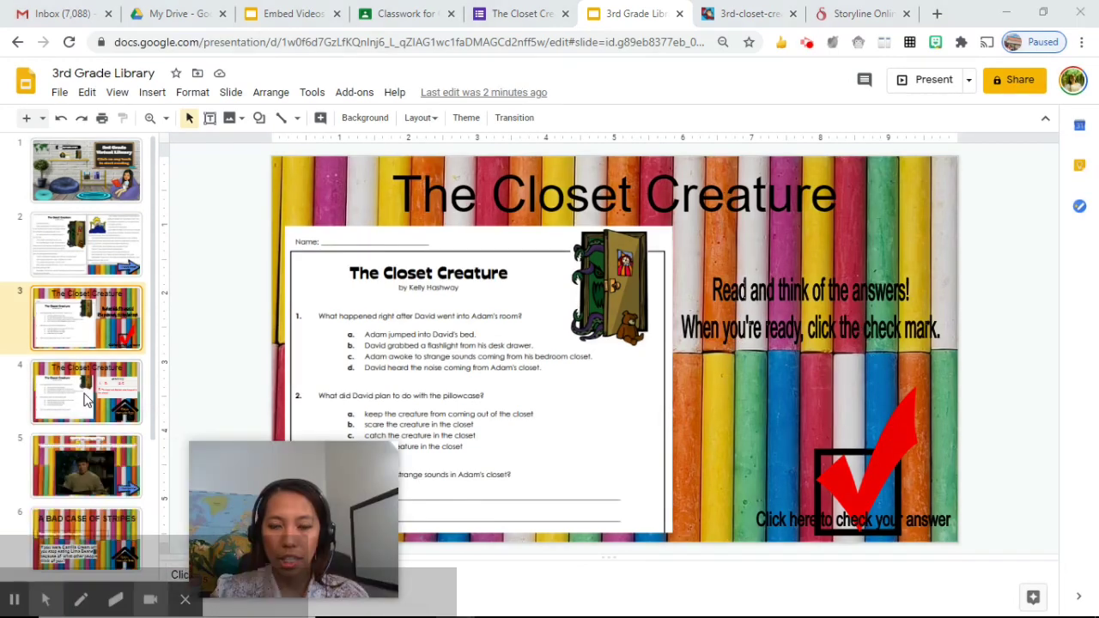
pyautogui.click(86, 397)
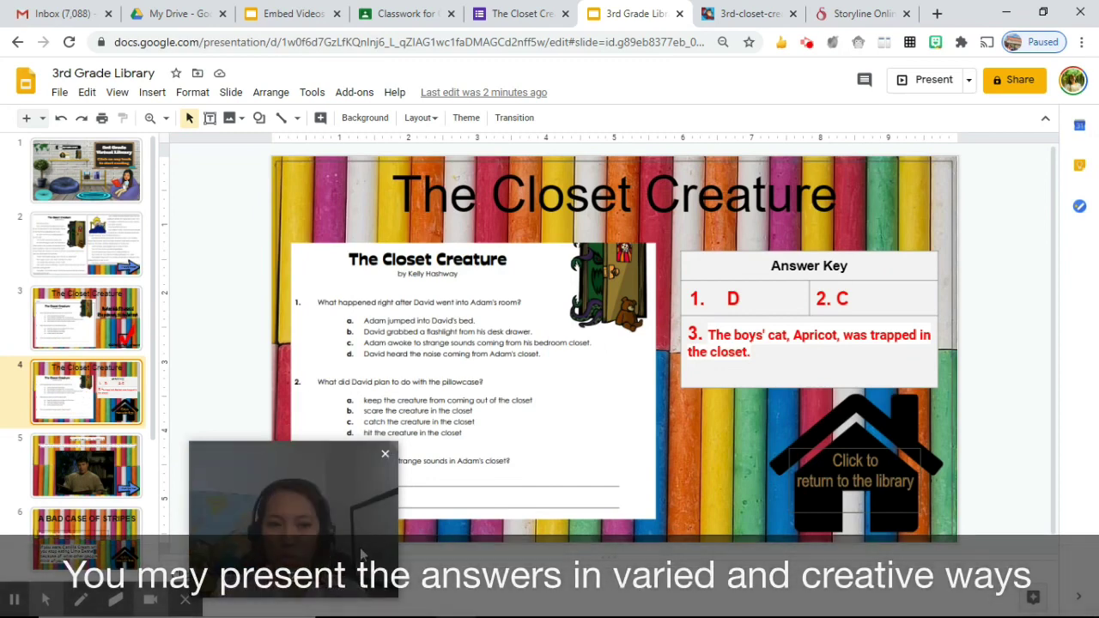
pyautogui.moveTo(353, 551); pyautogui.dragTo(183, 508)
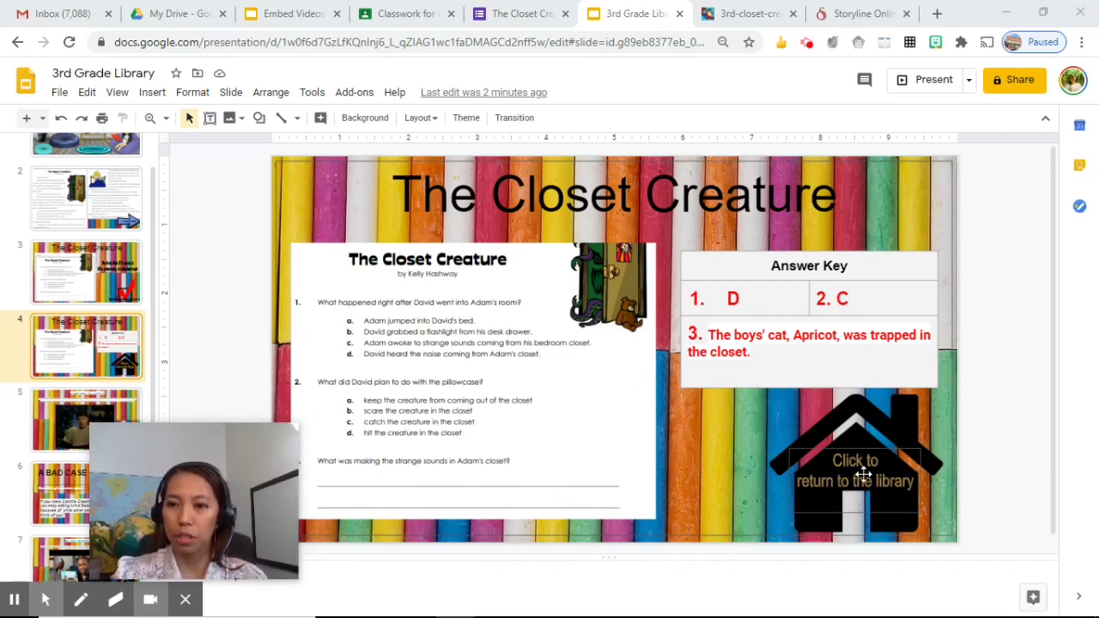
pyautogui.moveTo(167, 455)
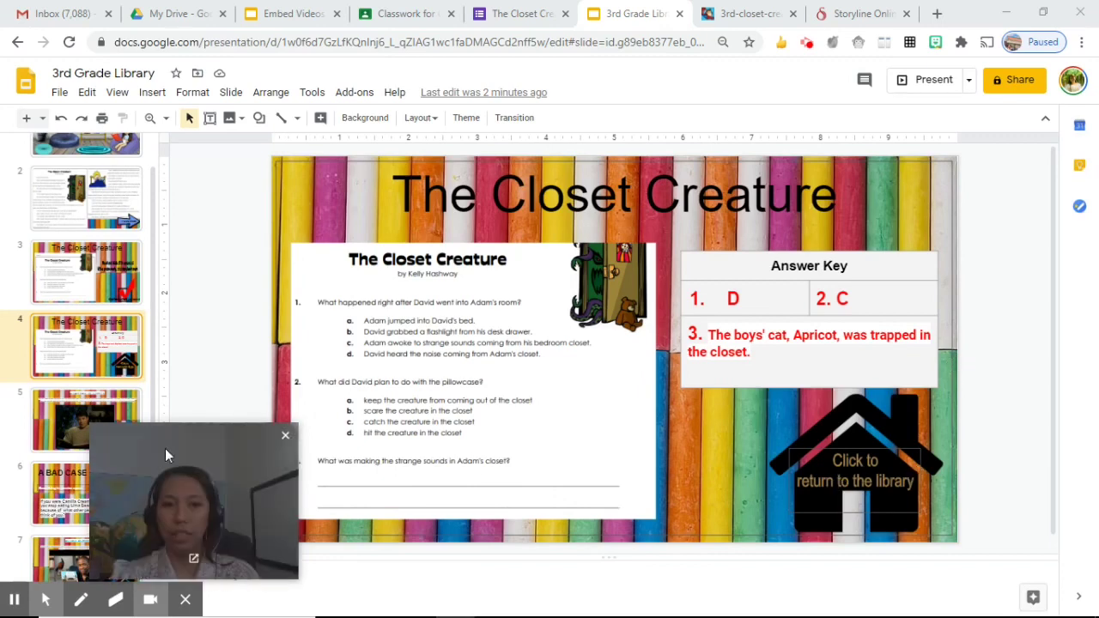
pyautogui.moveTo(155, 487); pyautogui.dragTo(348, 509)
pyautogui.moveTo(162, 399); pyautogui.dragTo(149, 238)
pyautogui.click(85, 170)
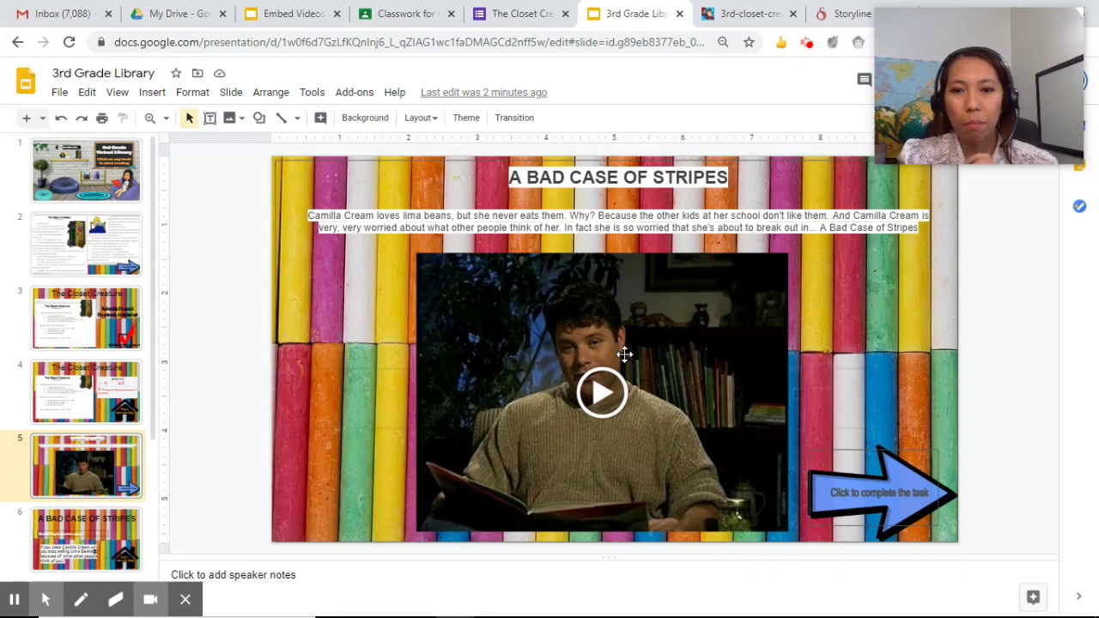
# - Copy the Catching the Moon video link from Storyline Online and insert it by URL on slide 8
pyautogui.click(854, 14)
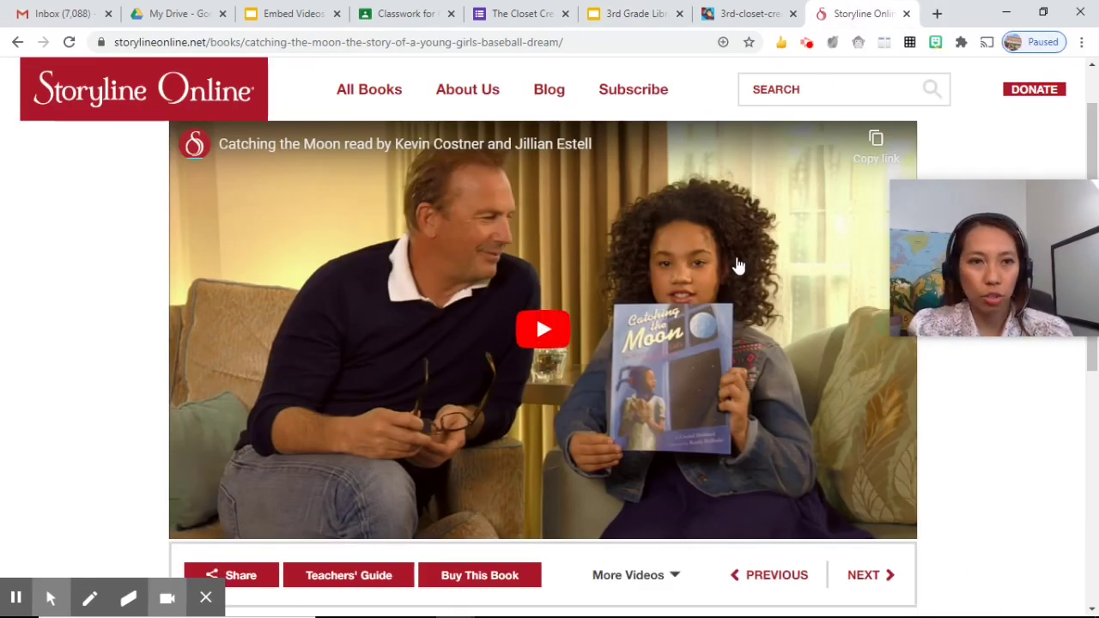
pyautogui.click(871, 163)
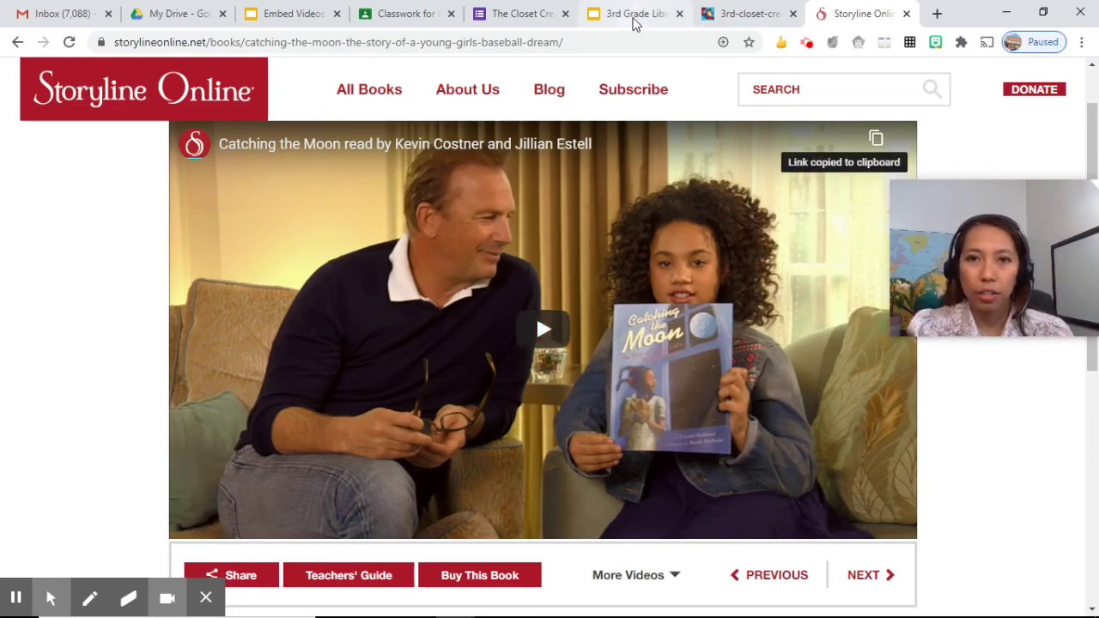
pyautogui.click(635, 23)
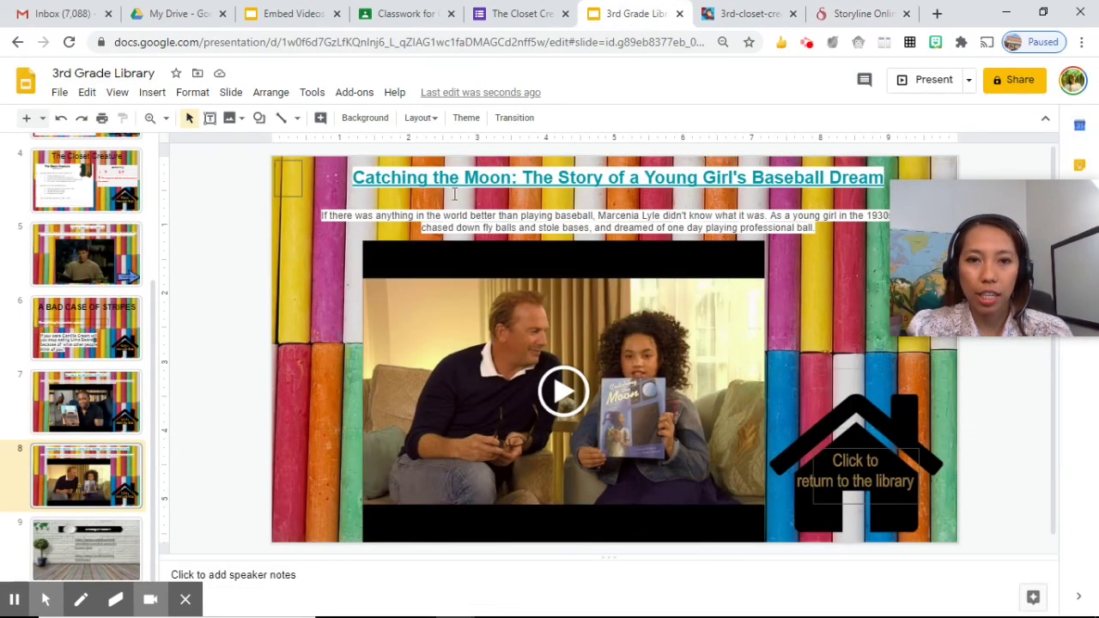
pyautogui.click(152, 92)
pyautogui.click(196, 189)
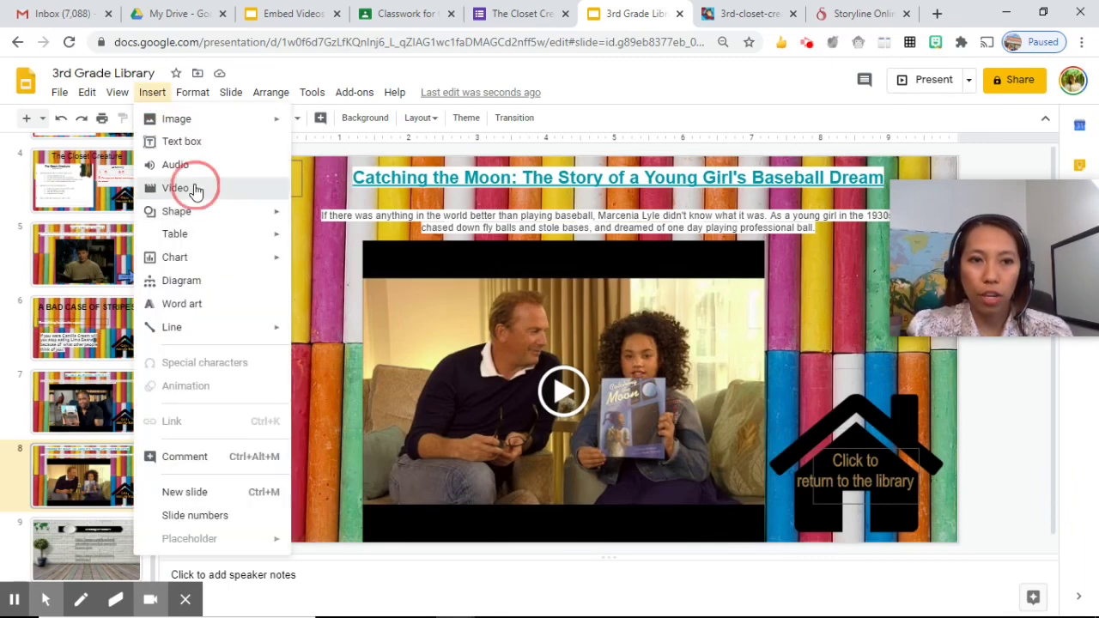
pyautogui.hotkey('ctrl', 'v')
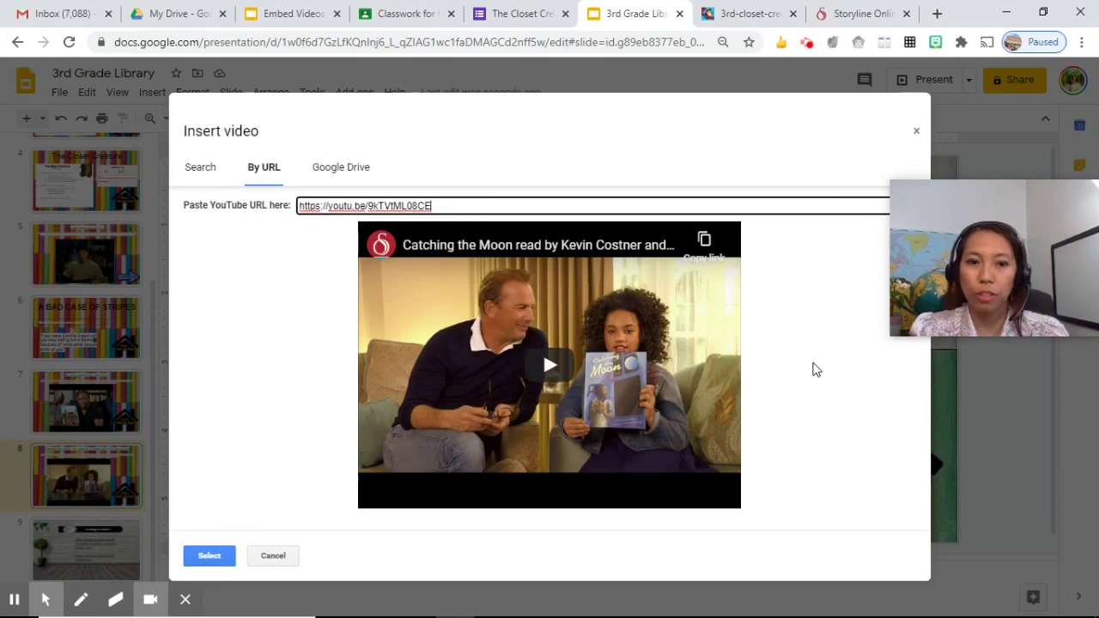
pyautogui.click(212, 557)
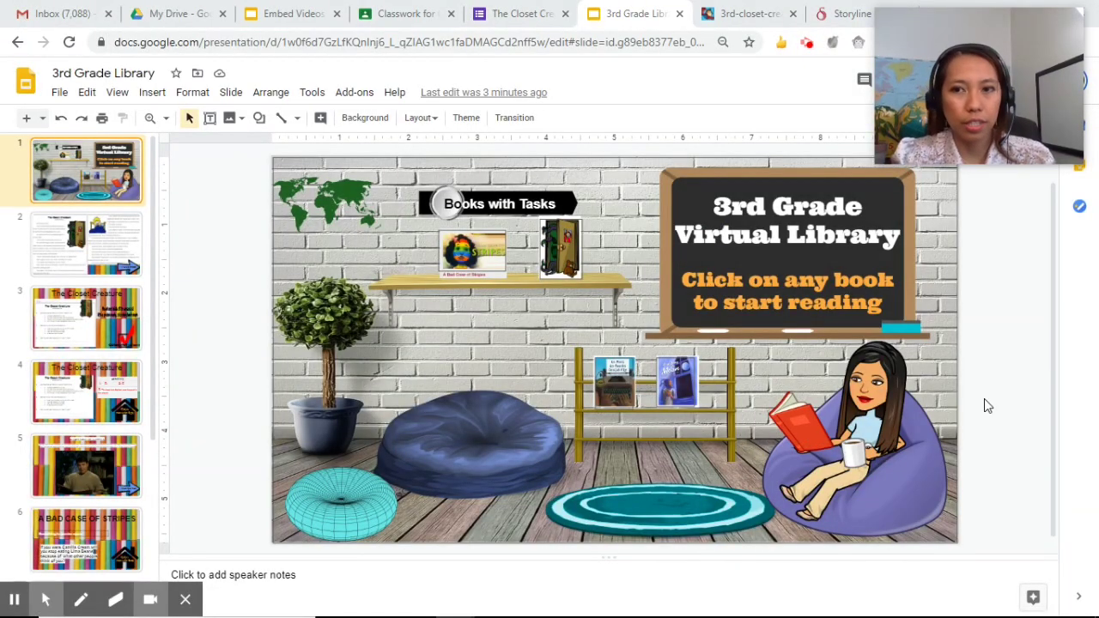
# - Draw a rectangle covering the whole library slide and set its fill to Transparent
pyautogui.click(273, 26)
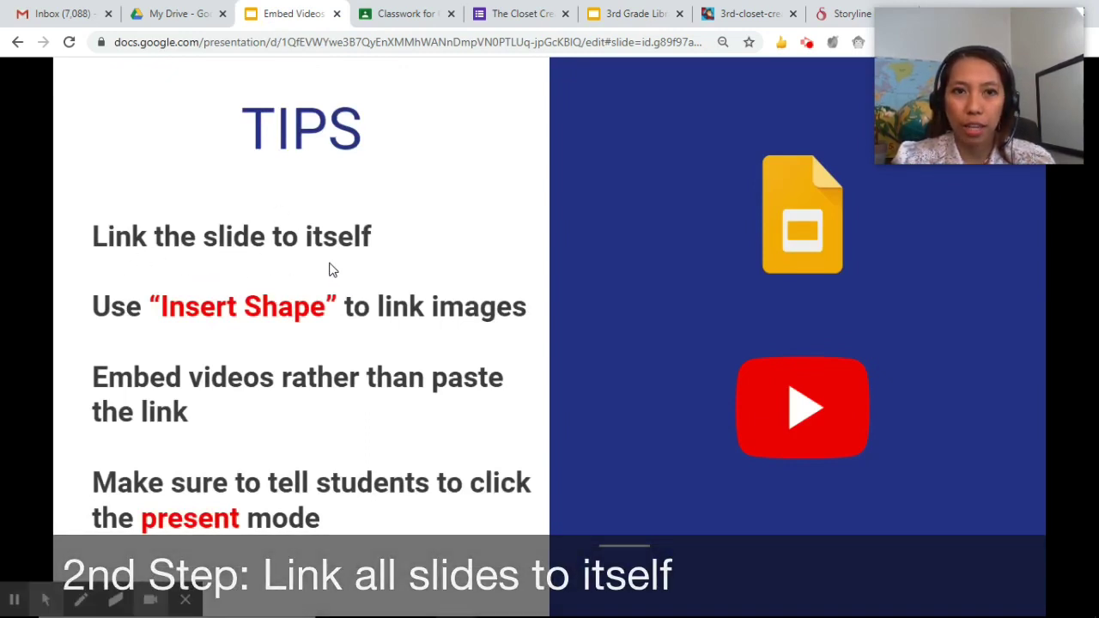
pyautogui.click(635, 21)
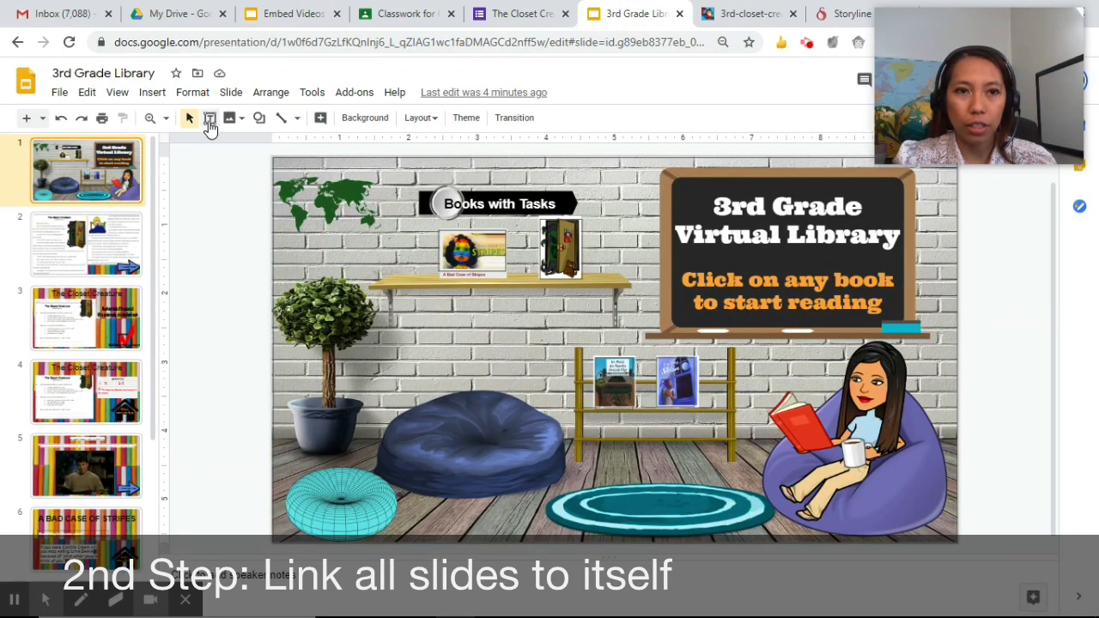
pyautogui.click(152, 92)
pyautogui.moveTo(220, 221)
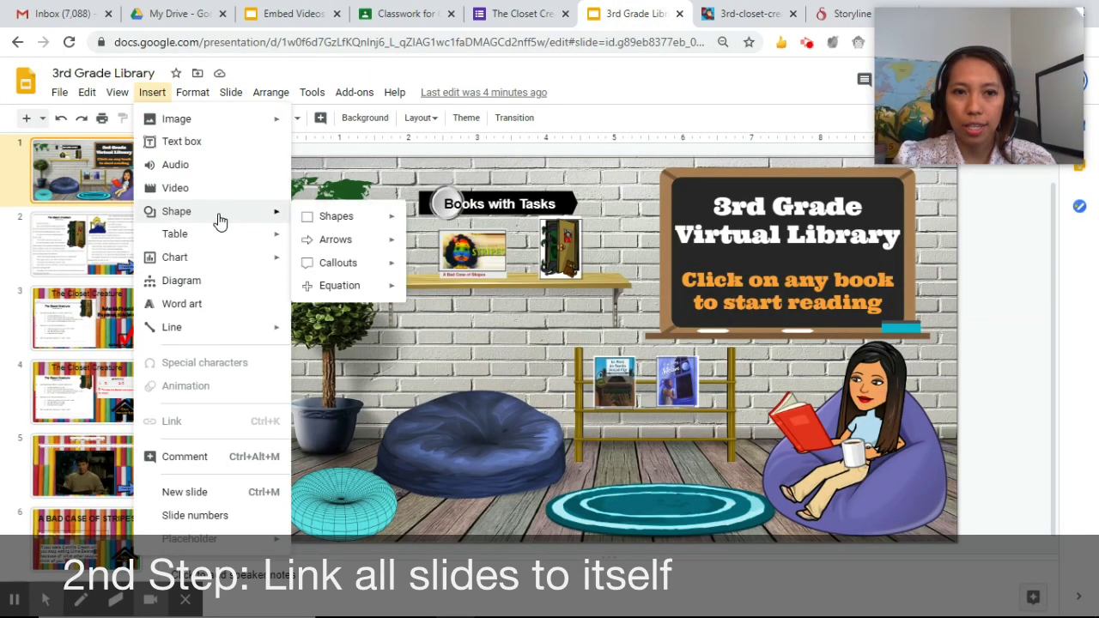
pyautogui.moveTo(335, 216)
pyautogui.click(414, 217)
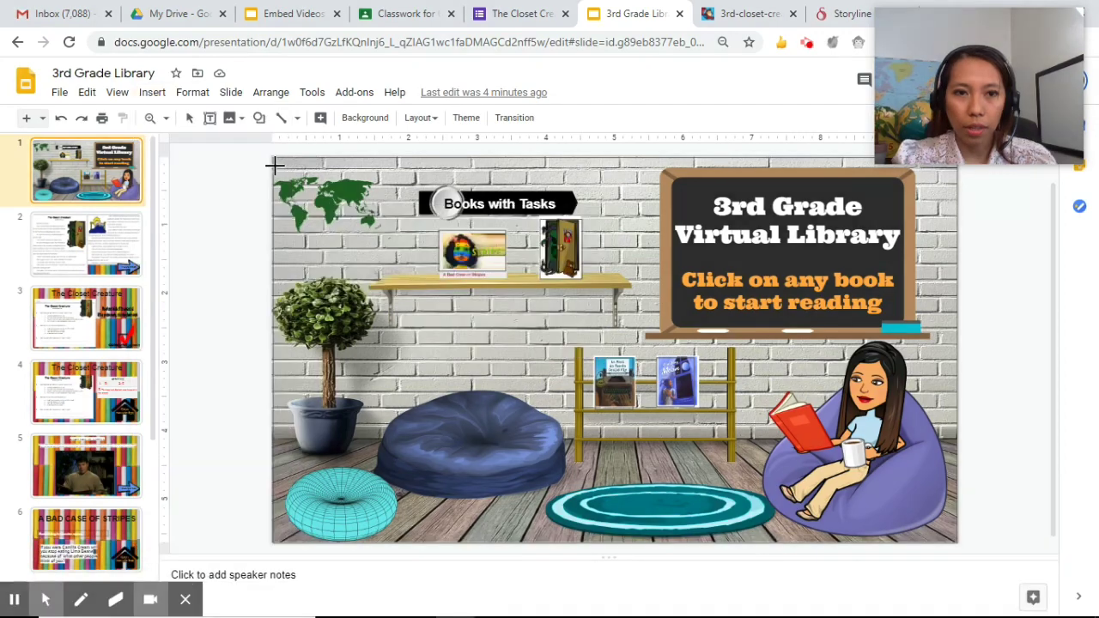
pyautogui.moveTo(275, 161); pyautogui.dragTo(957, 539)
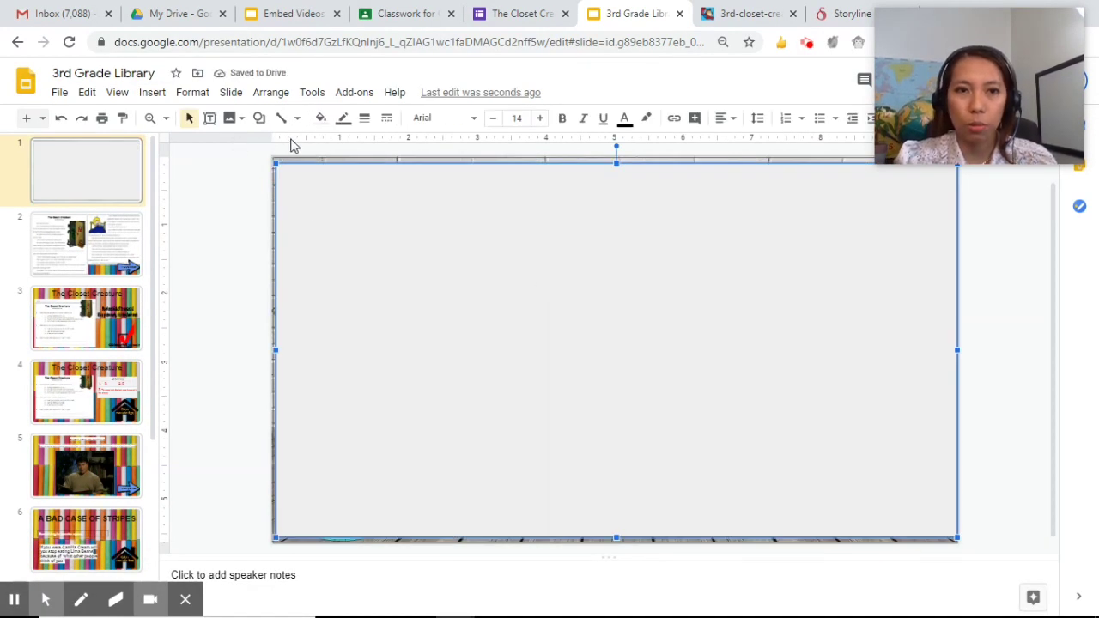
pyautogui.click(319, 120)
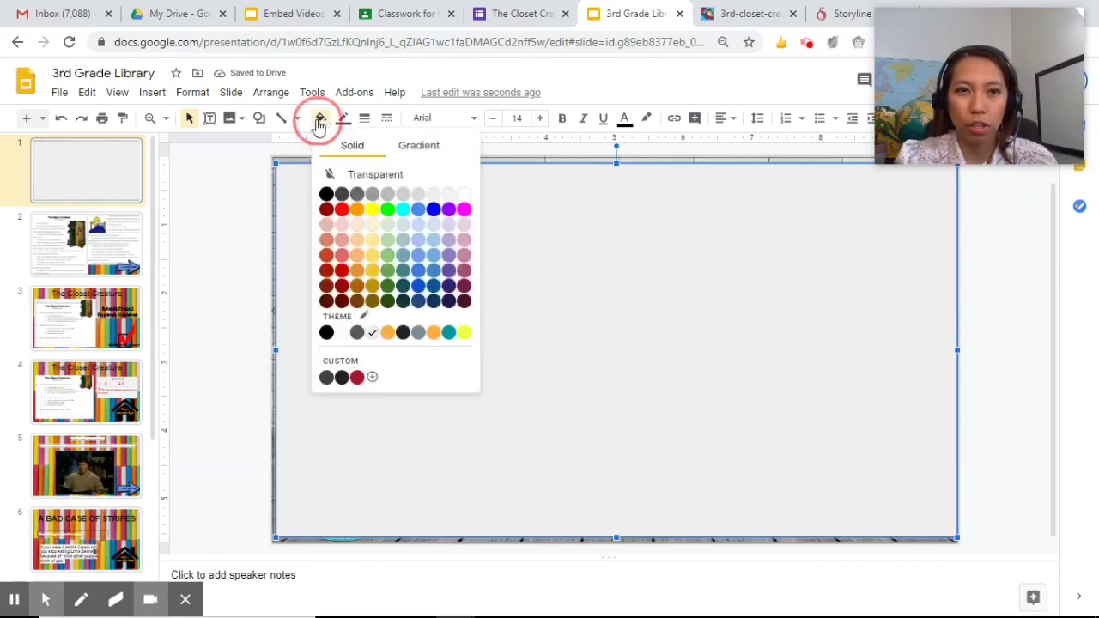
pyautogui.click(364, 178)
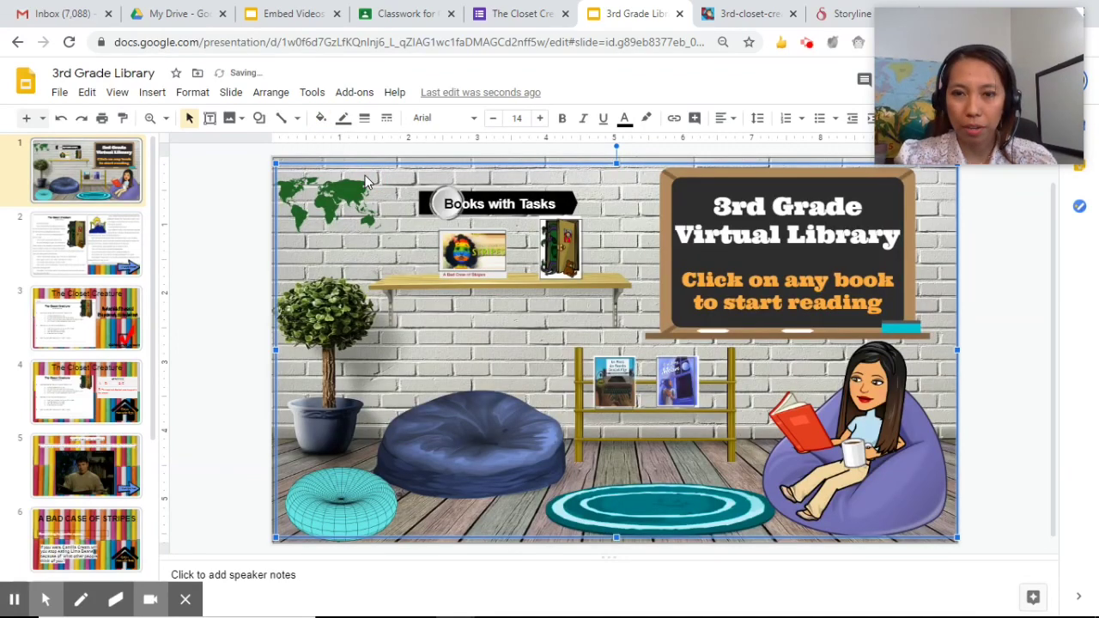
# - Link the transparent rectangle to Slide 1, then move to slide 2
pyautogui.rightClick(304, 219)
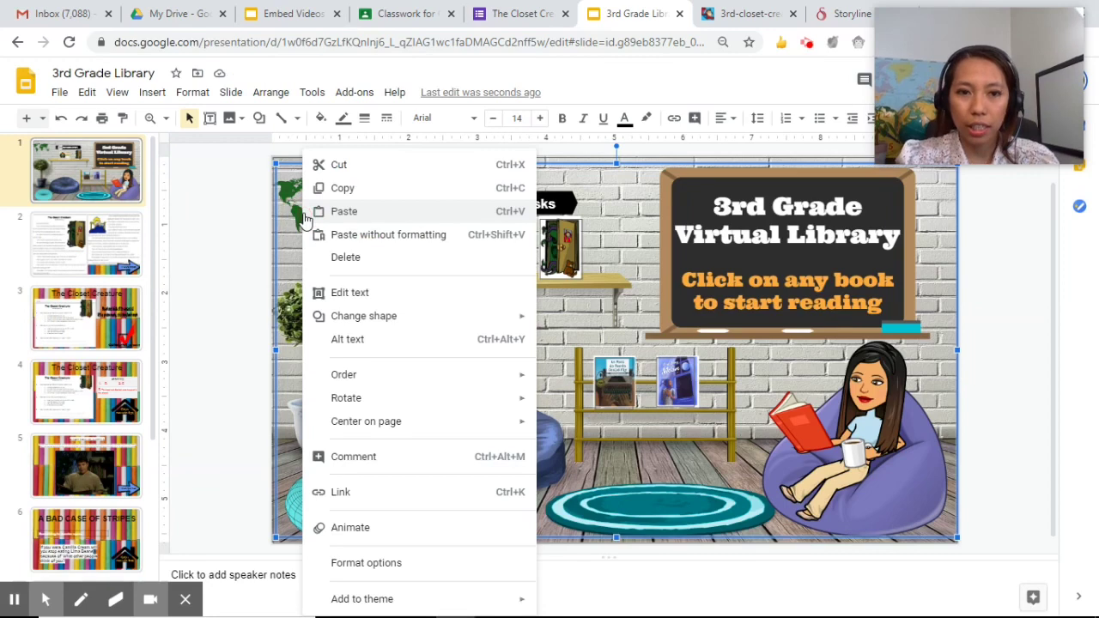
pyautogui.click(399, 494)
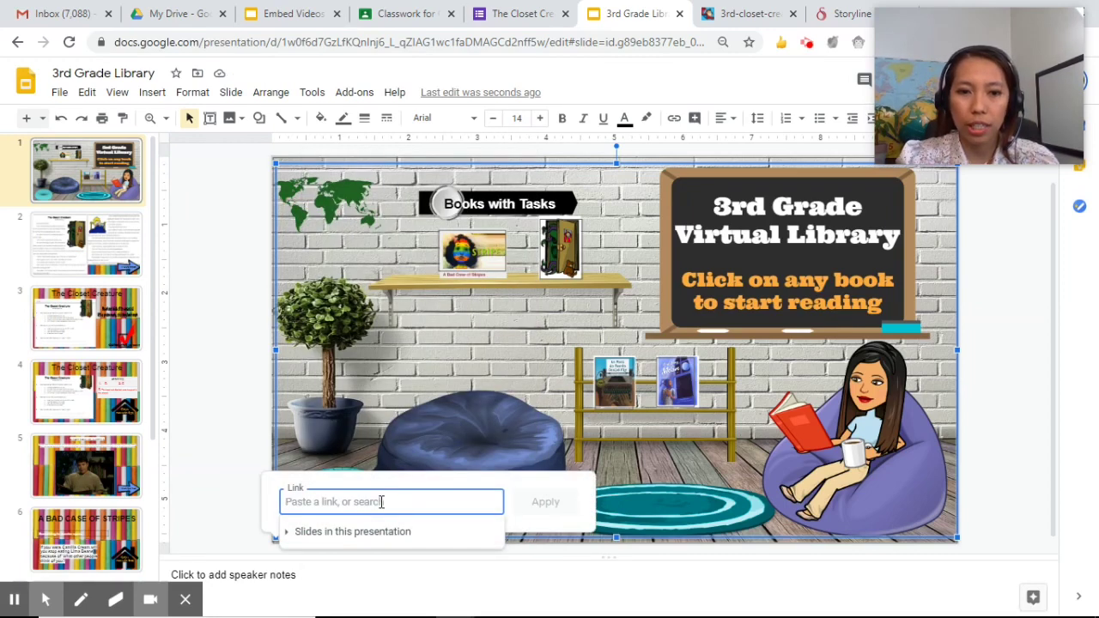
pyautogui.click(314, 532)
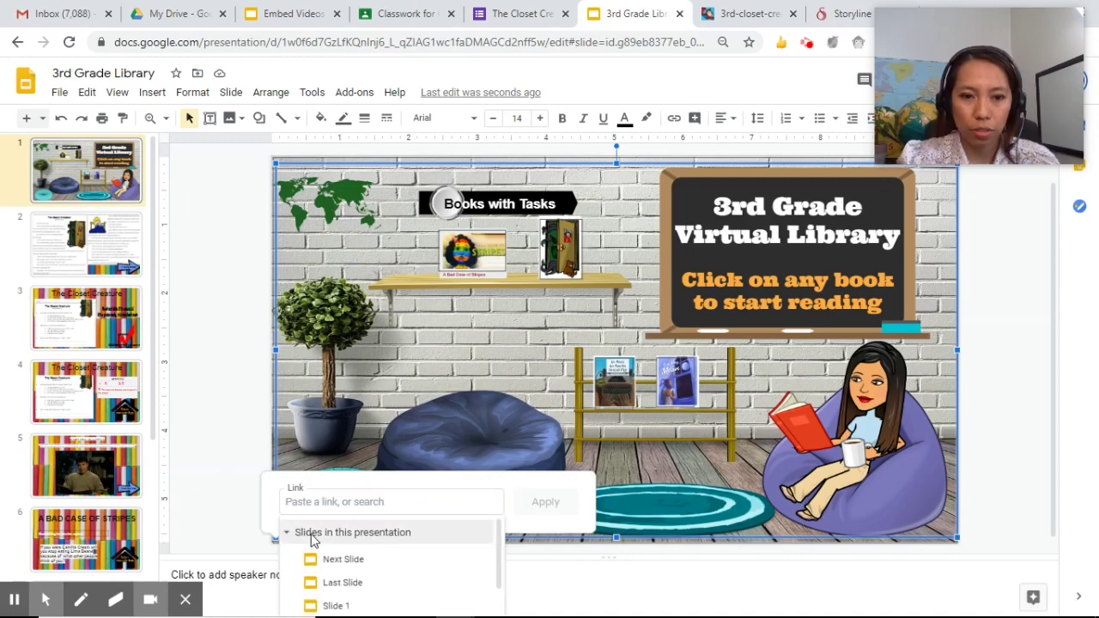
pyautogui.click(344, 606)
pyautogui.click(114, 244)
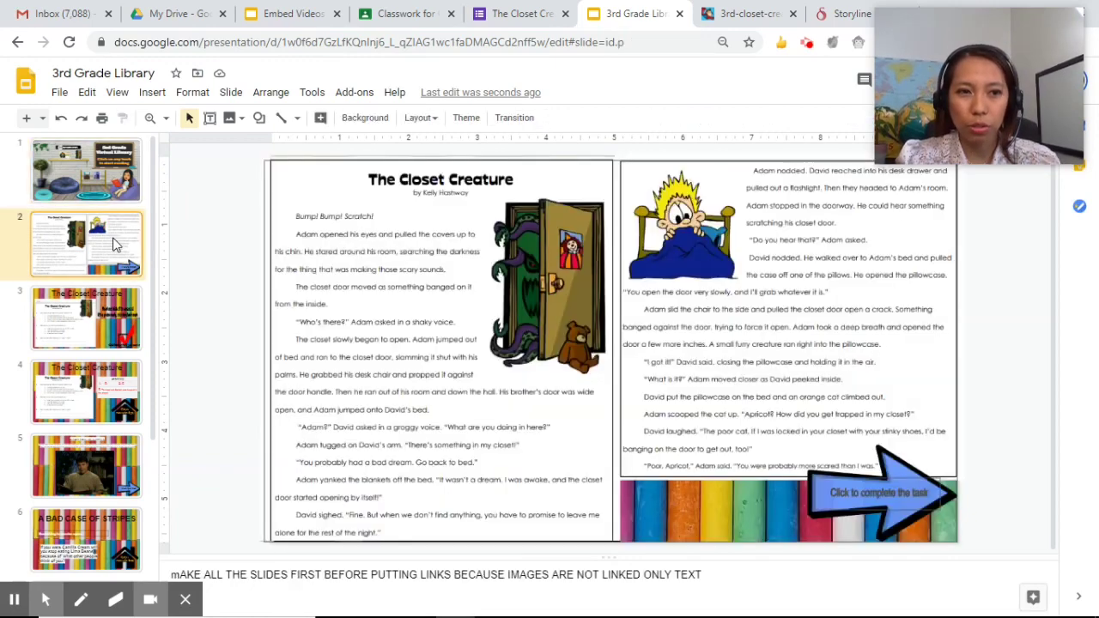
# - Draw a rectangle covering all of slide 2 and set its fill to Transparent
pyautogui.click(153, 96)
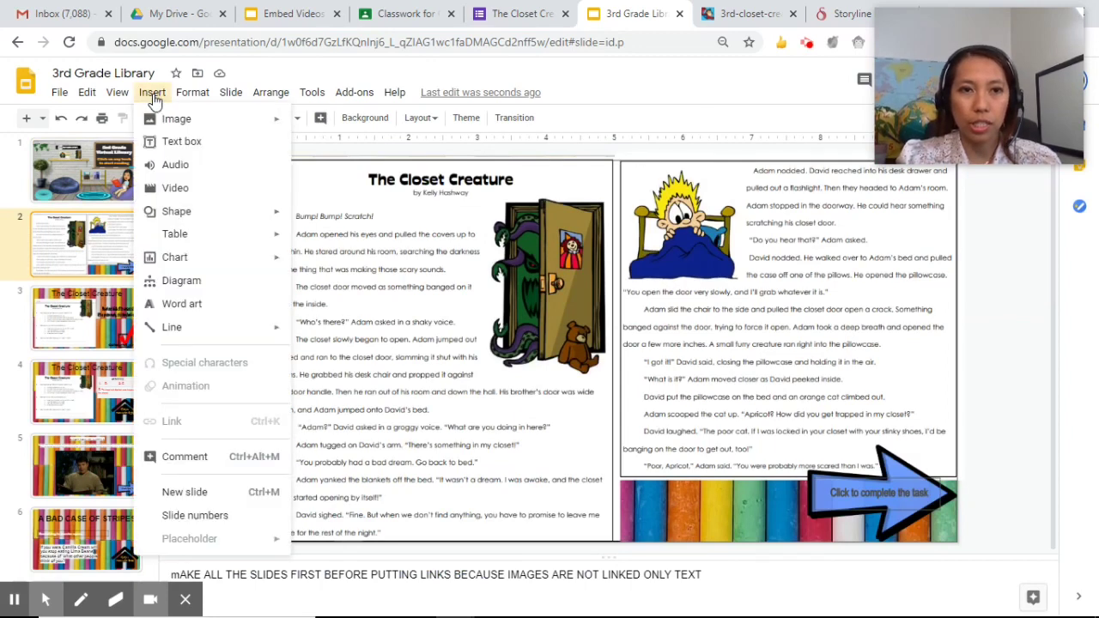
pyautogui.moveTo(263, 213)
pyautogui.click(336, 216)
pyautogui.click(417, 225)
pyautogui.moveTo(265, 162); pyautogui.dragTo(951, 529)
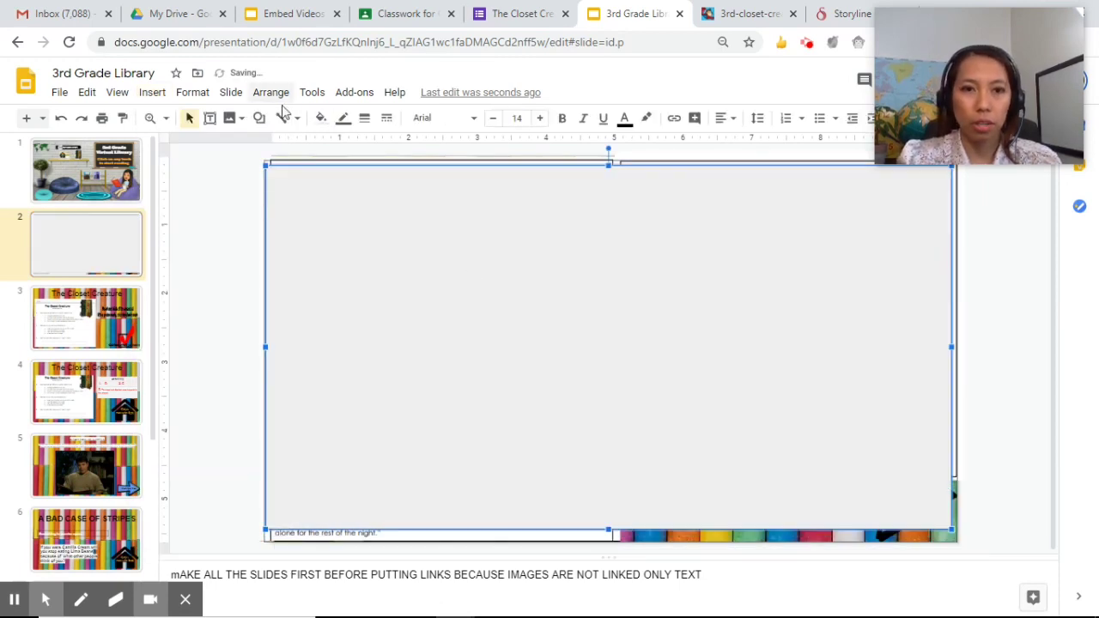
pyautogui.click(320, 118)
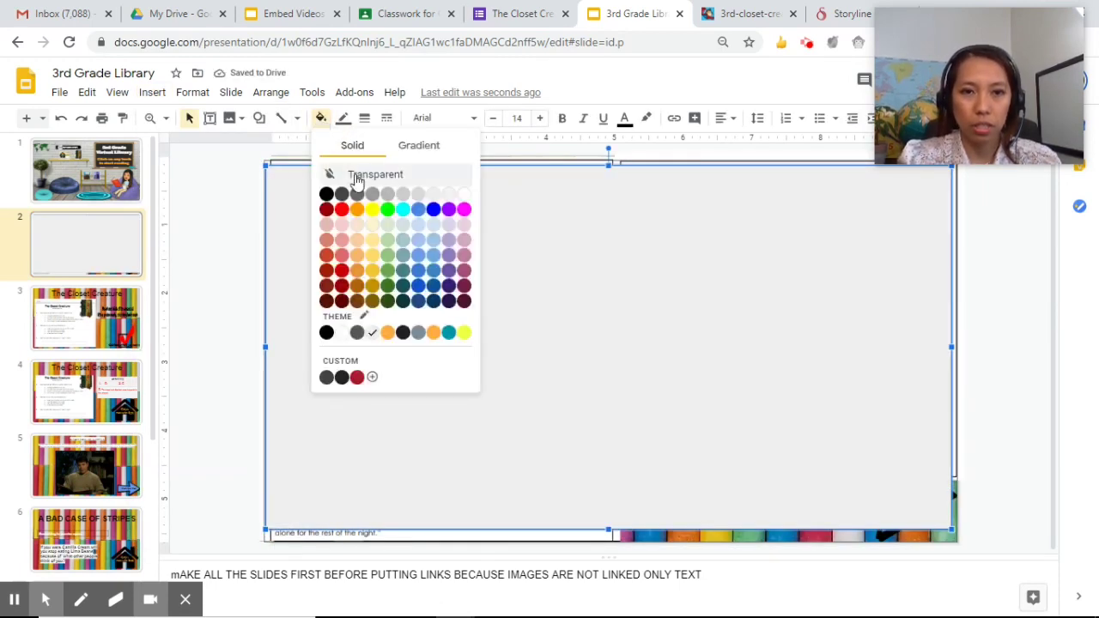
pyautogui.click(359, 176)
# - Link the rectangle to Slide 2, then look through the following slides
pyautogui.rightClick(297, 187)
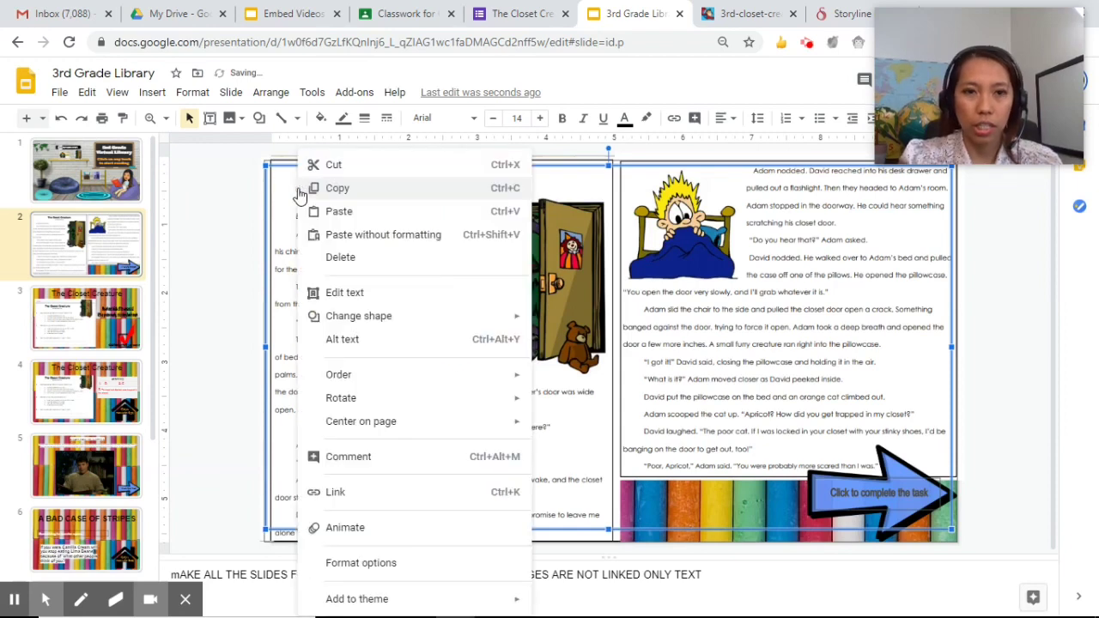
pyautogui.click(471, 493)
pyautogui.moveTo(490, 527); pyautogui.dragTo(489, 601)
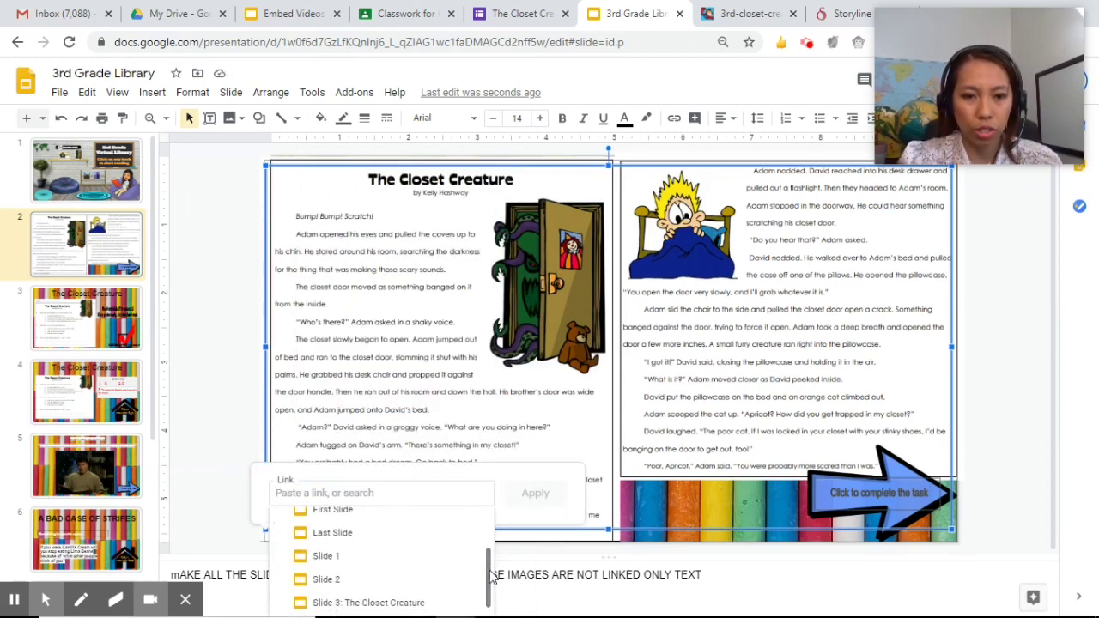
pyautogui.click(372, 585)
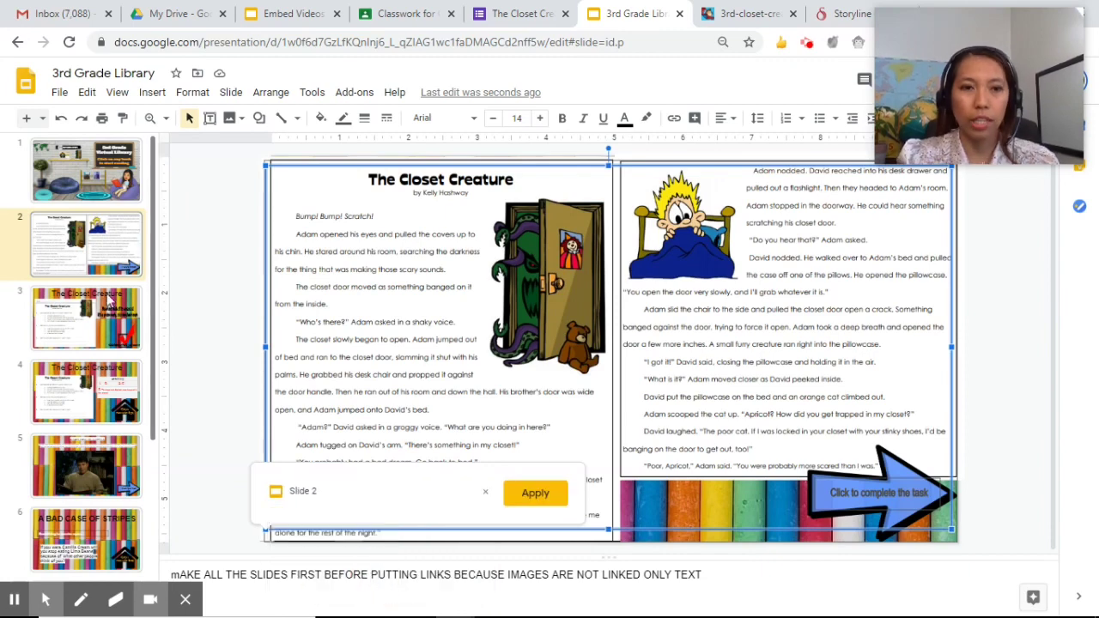
pyautogui.click(97, 317)
pyautogui.click(107, 388)
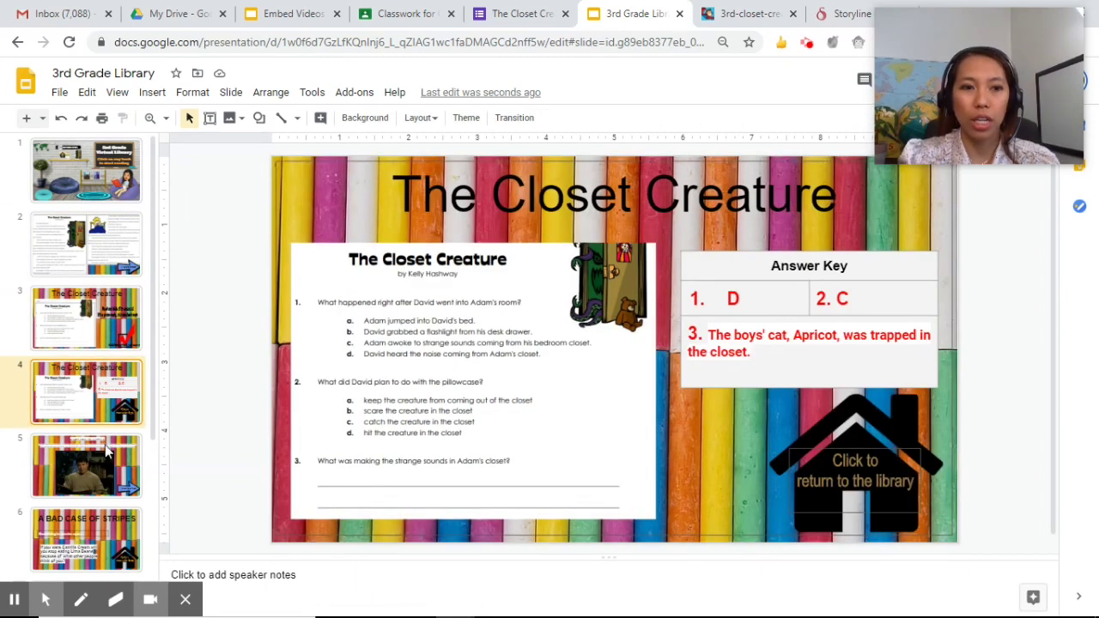
pyautogui.click(106, 464)
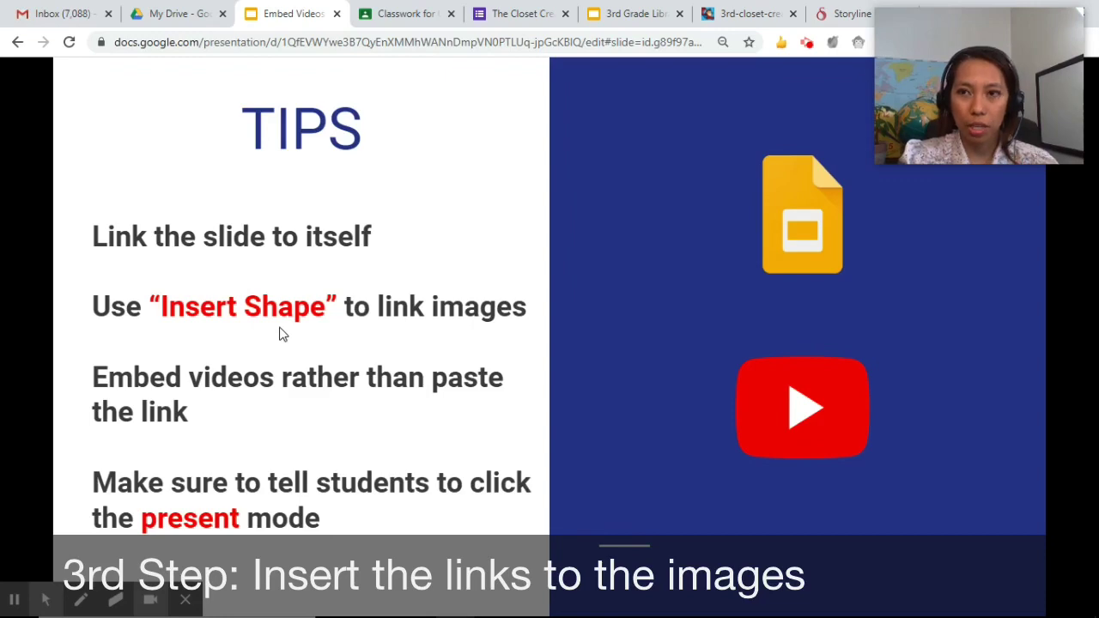
# - Link the striped book cover on the top shelf to Slide 5: A BAD CASE OF STRIPES
pyautogui.click(620, 14)
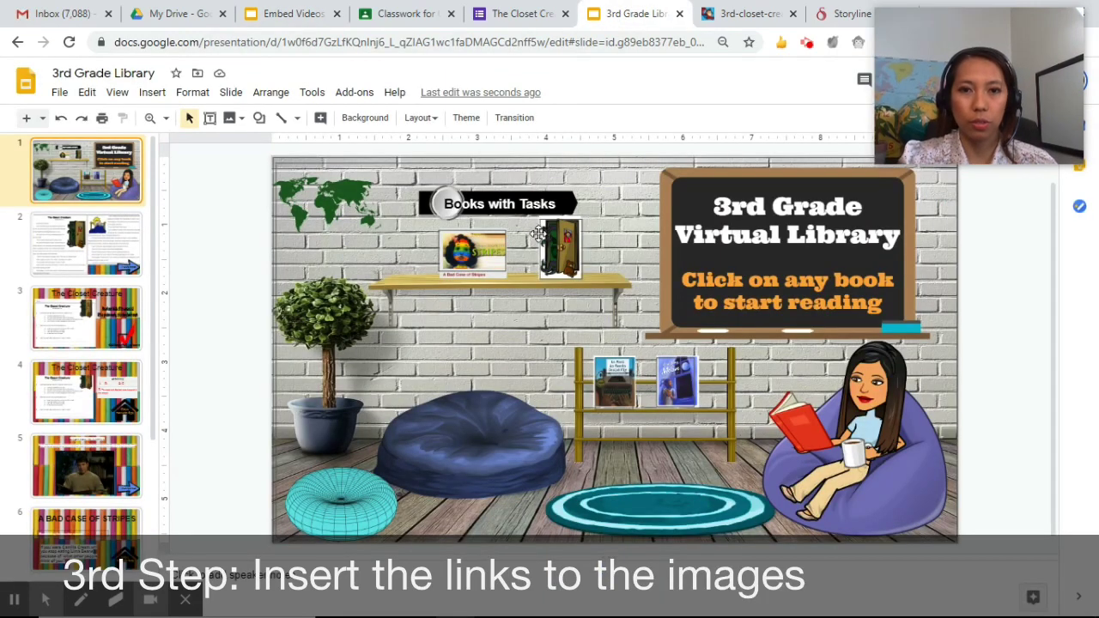
pyautogui.click(475, 261)
pyautogui.click(151, 92)
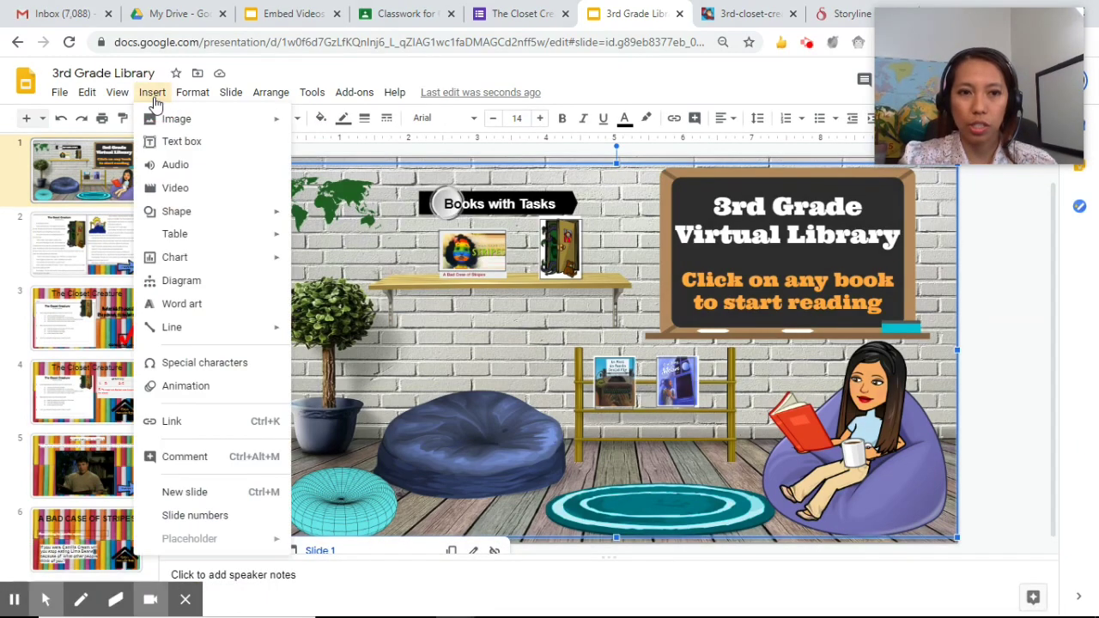
pyautogui.moveTo(240, 221)
pyautogui.click(352, 222)
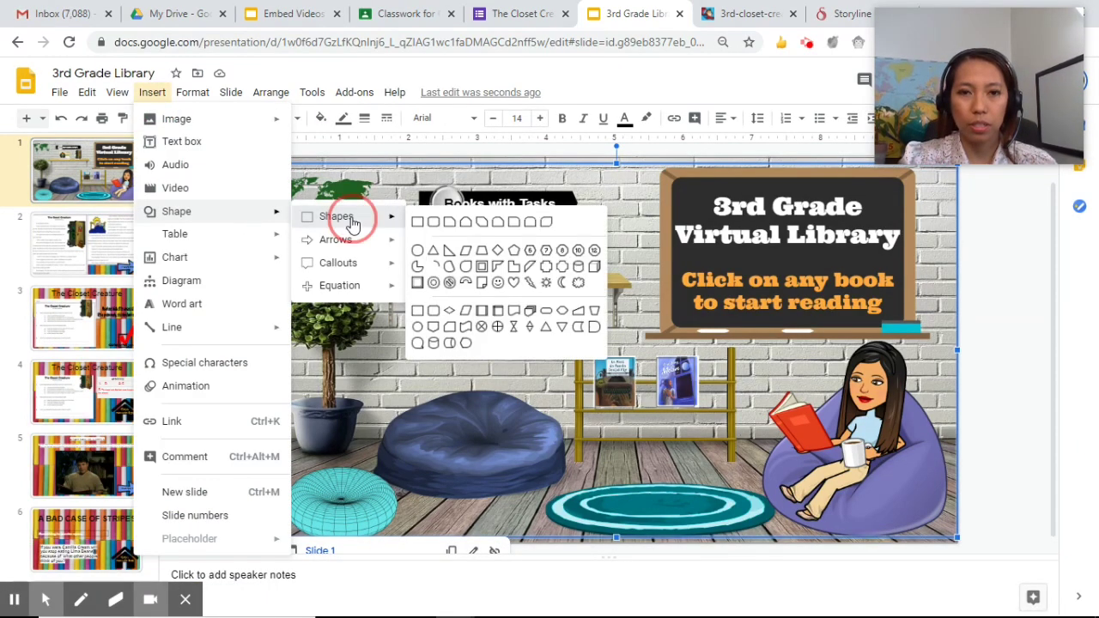
pyautogui.click(506, 266)
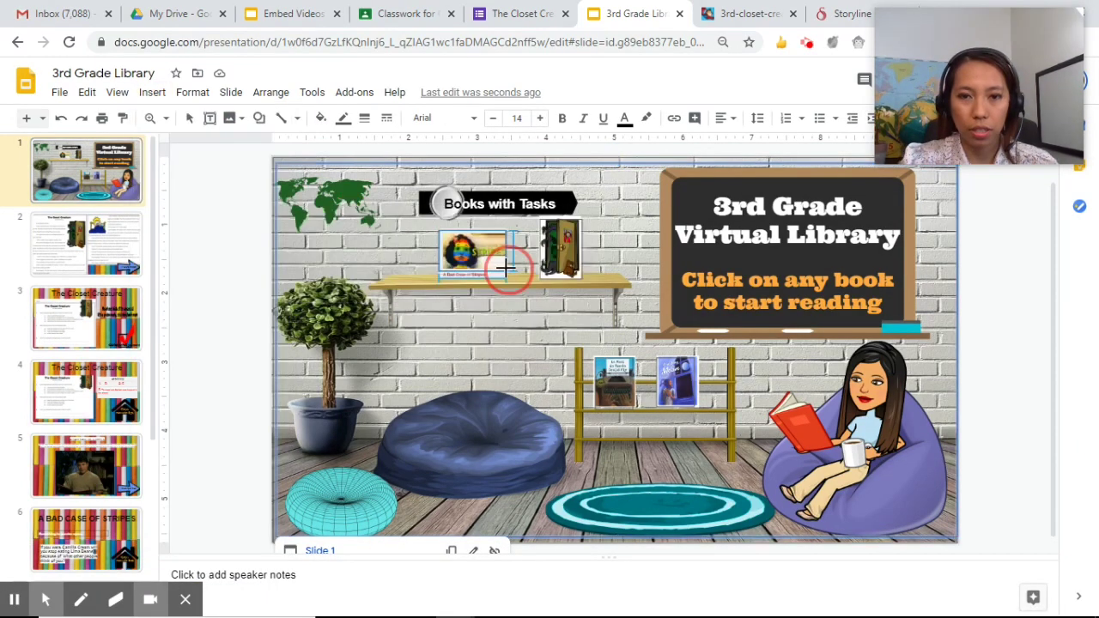
pyautogui.rightClick(467, 250)
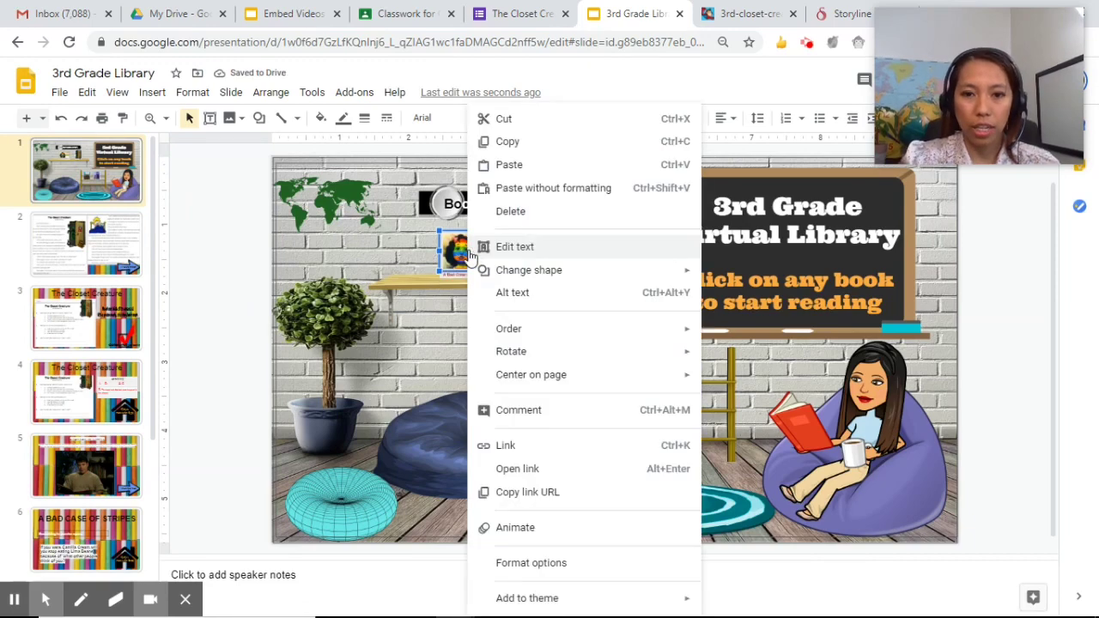
pyautogui.click(558, 450)
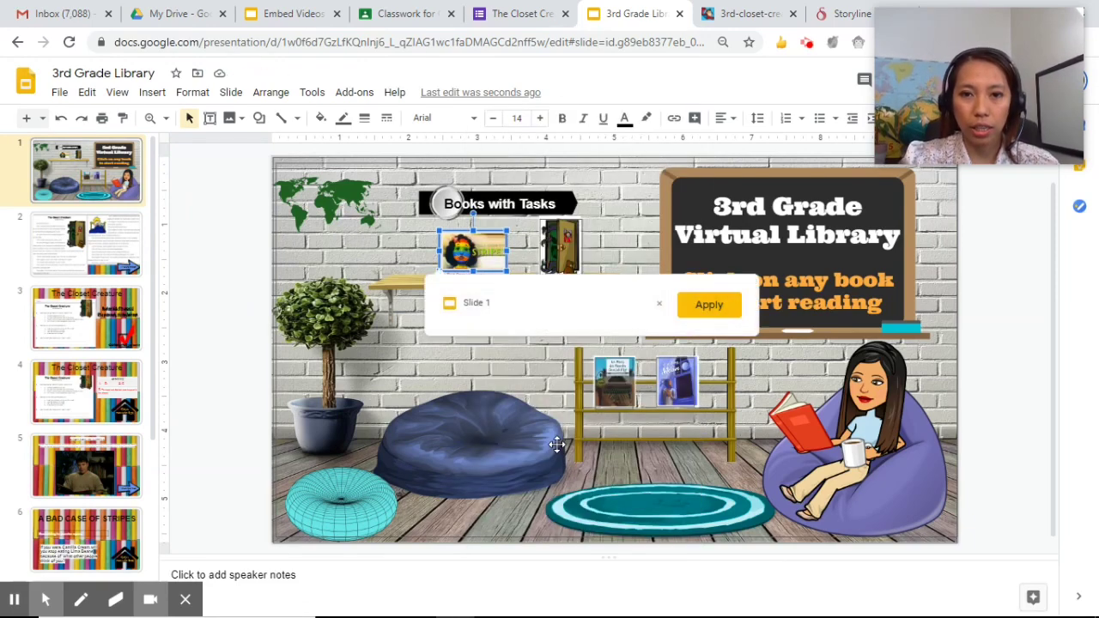
pyautogui.moveTo(659, 374); pyautogui.dragTo(666, 365)
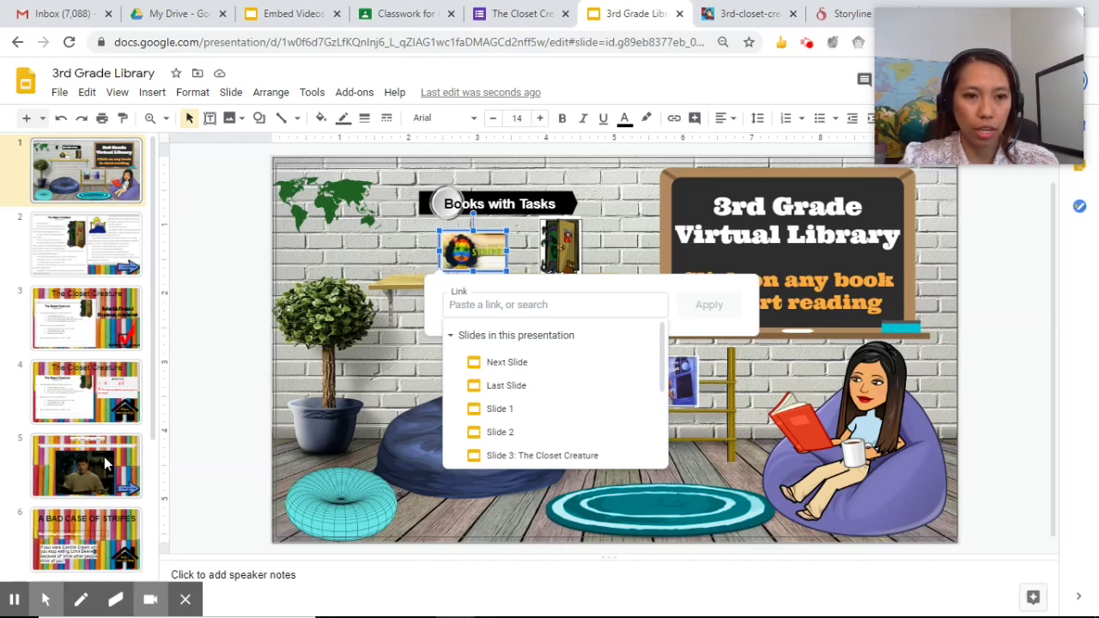
pyautogui.scroll(-1, 515, 412)
pyautogui.click(515, 416)
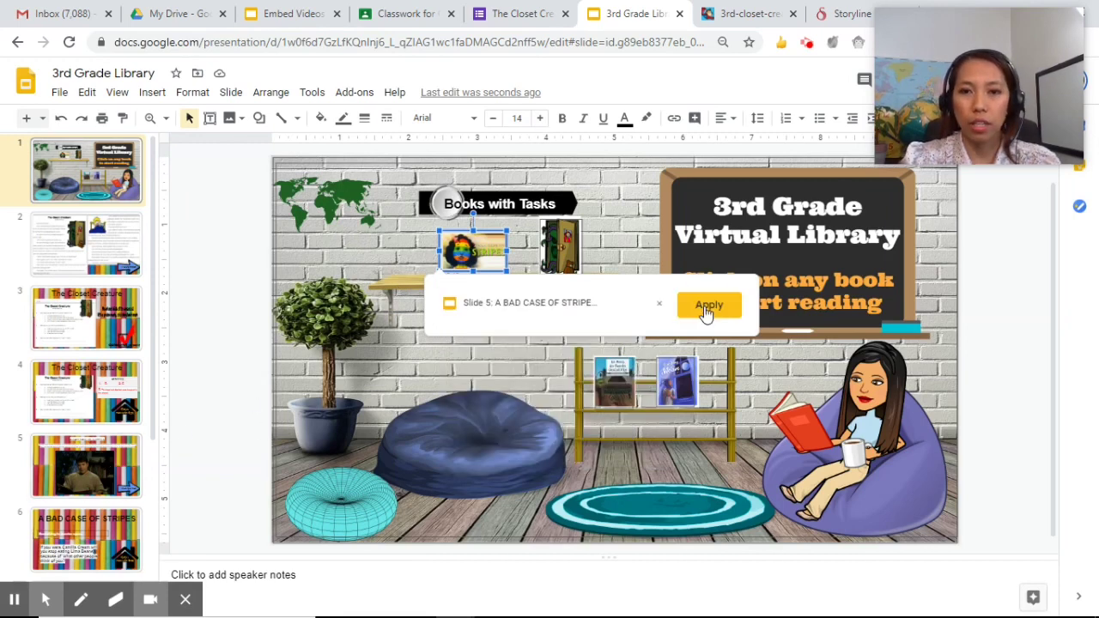
pyautogui.click(706, 306)
# - Replace the door book's Slide 1 link with Slide 3: The Closet Creature
pyautogui.rightClick(568, 257)
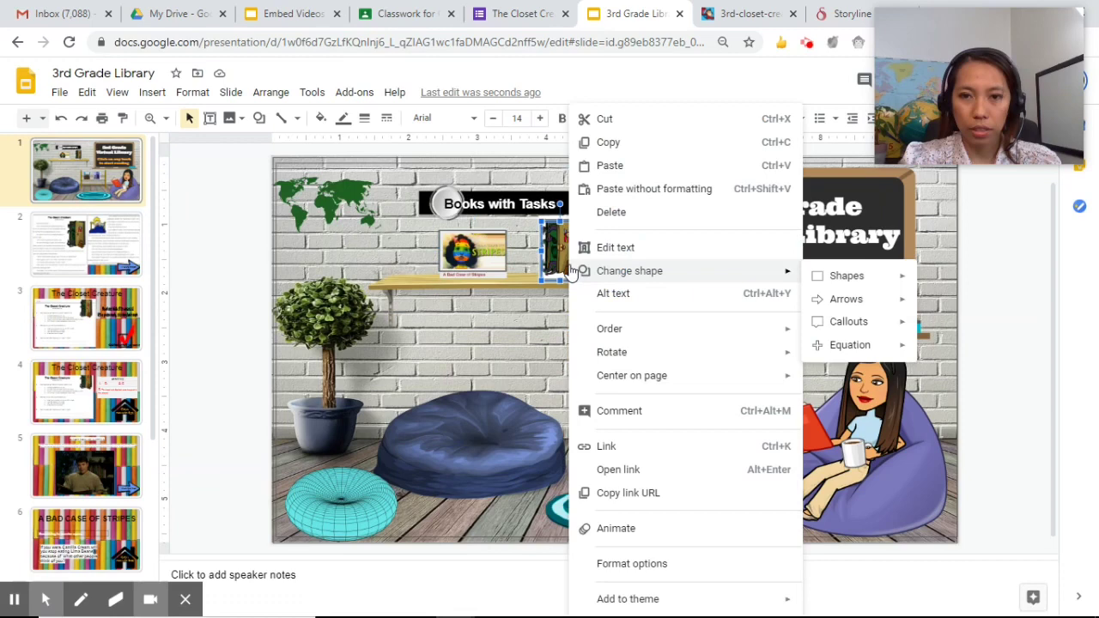
pyautogui.click(634, 447)
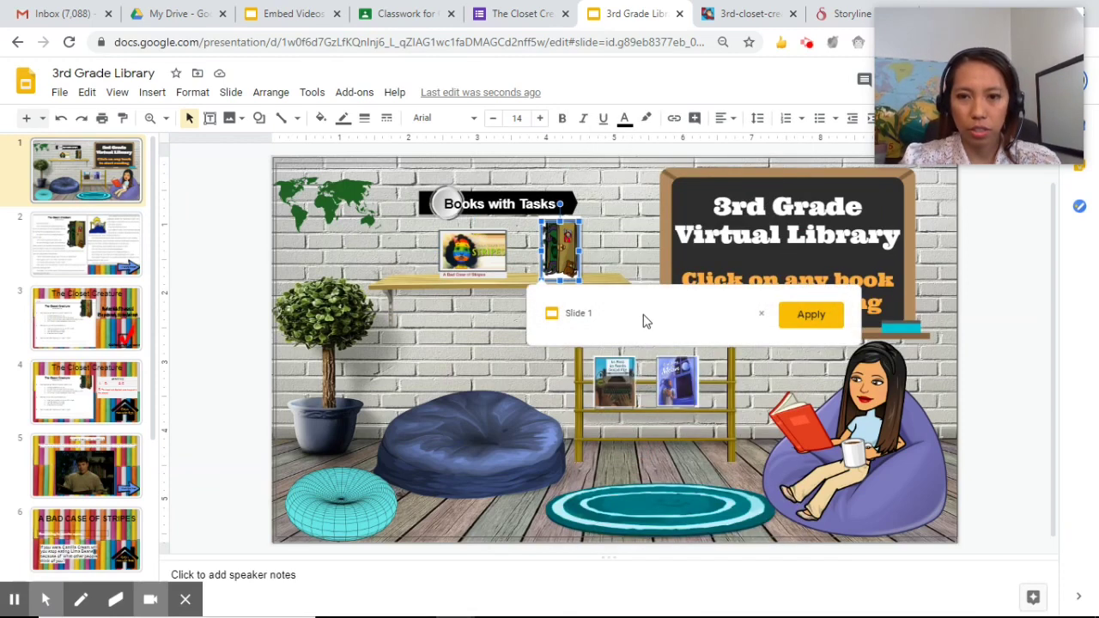
pyautogui.click(760, 313)
pyautogui.click(613, 343)
pyautogui.click(655, 465)
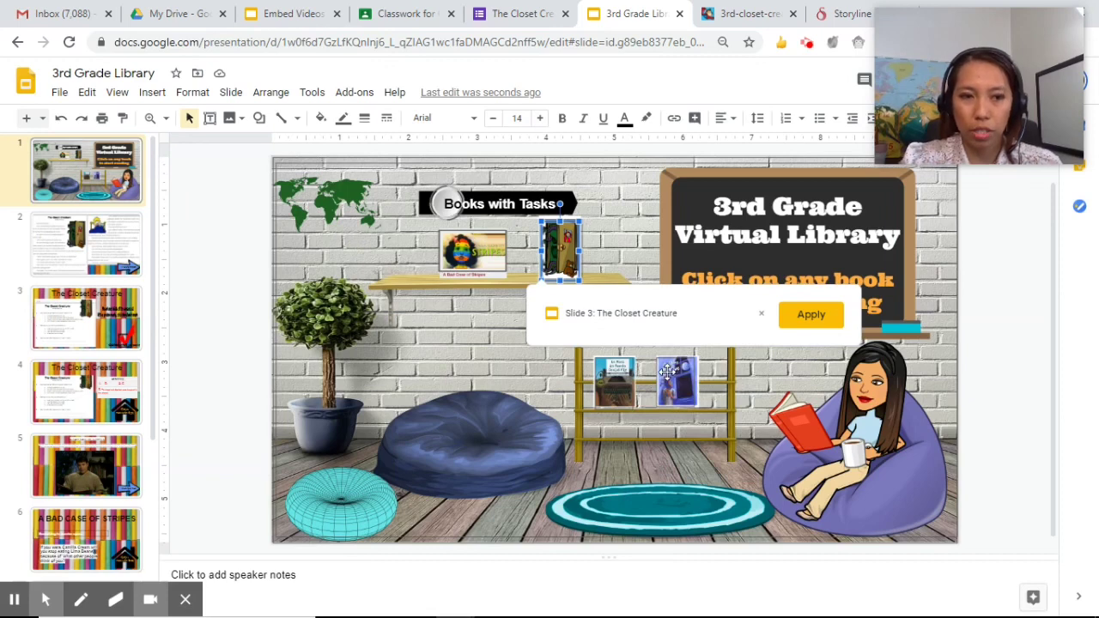
pyautogui.click(811, 315)
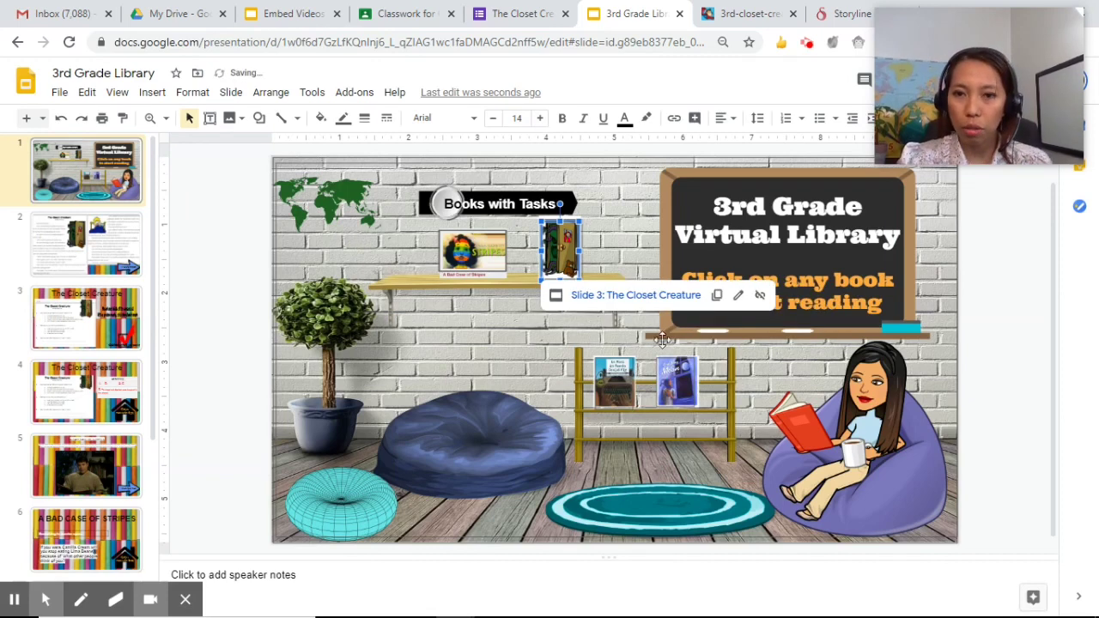
# - Check the Stripes book's link, then go to slide 5, the Stripes story
pyautogui.click(415, 318)
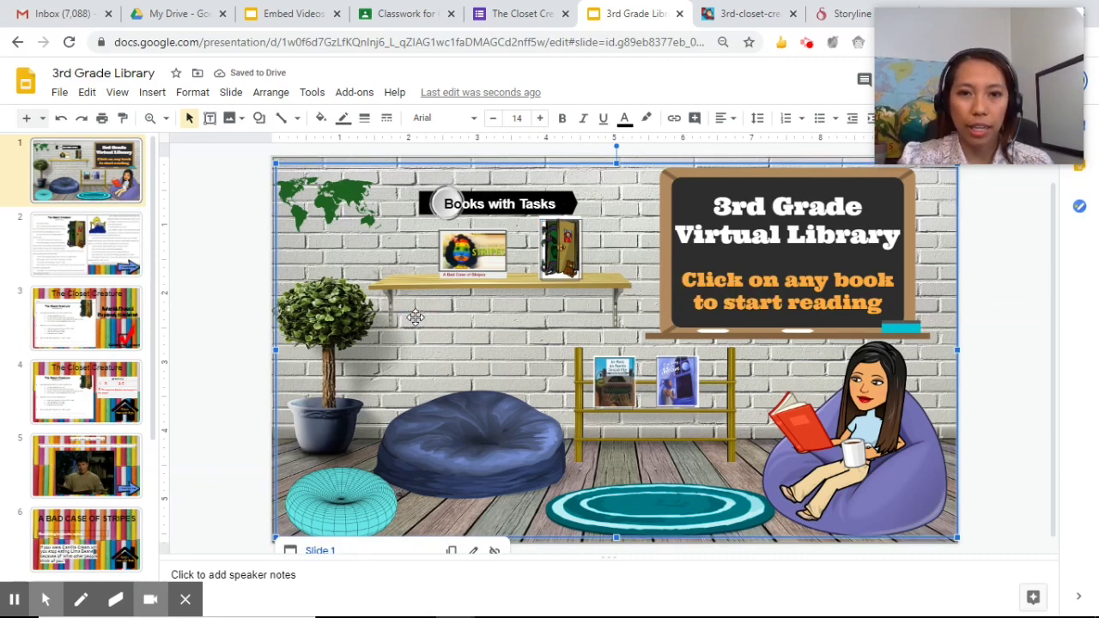
pyautogui.click(482, 248)
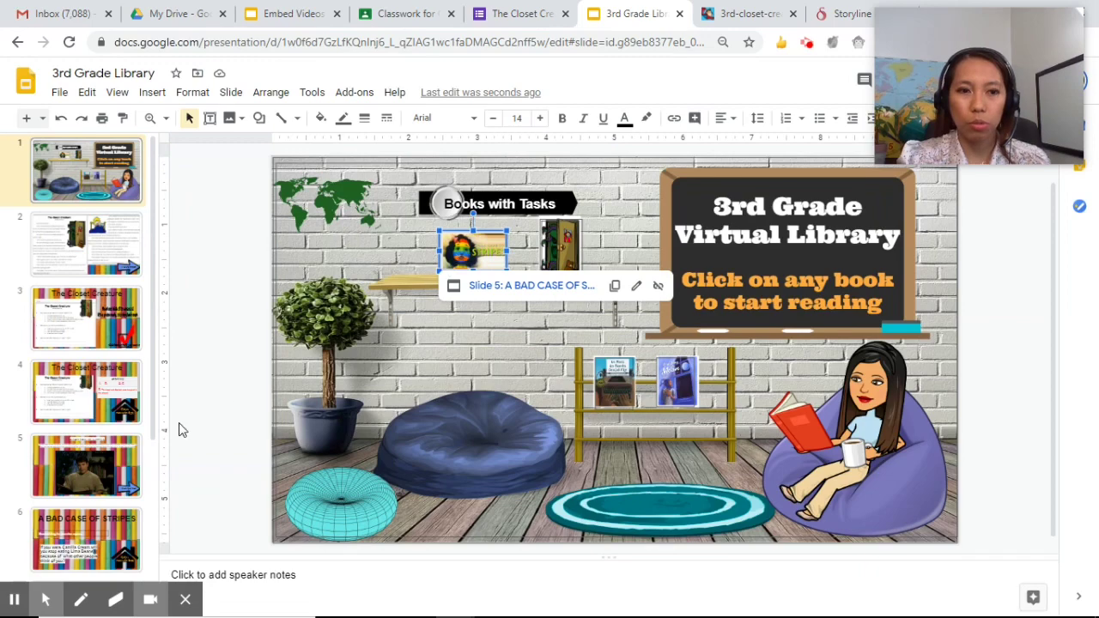
pyautogui.click(110, 458)
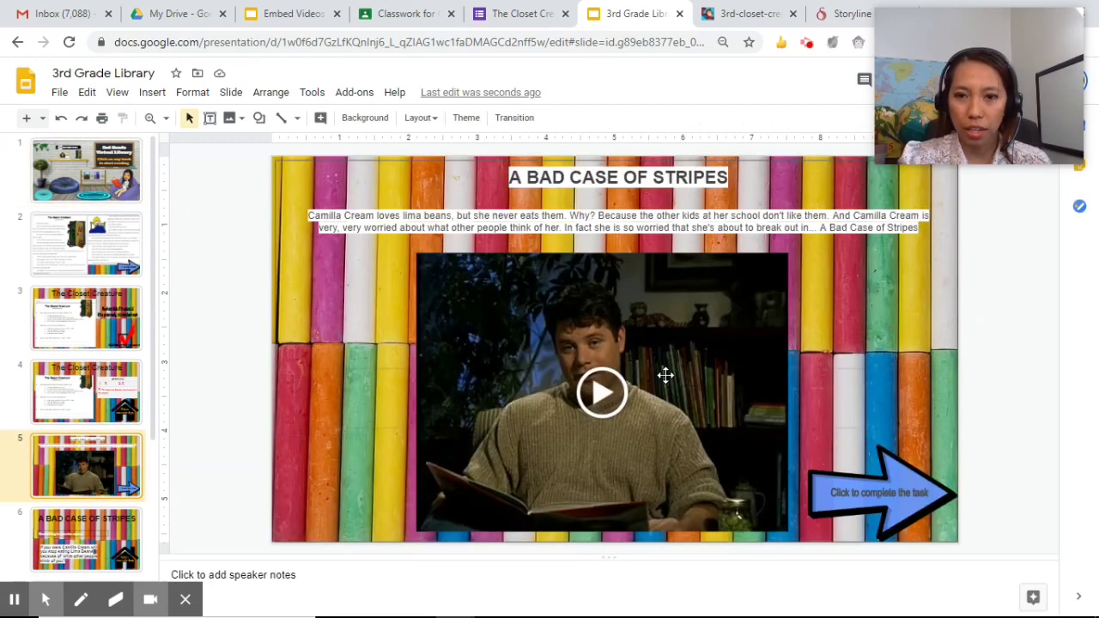
# - Relink the slide 5 'Click to complete the task' arrow to Slide 6
pyautogui.click(903, 489)
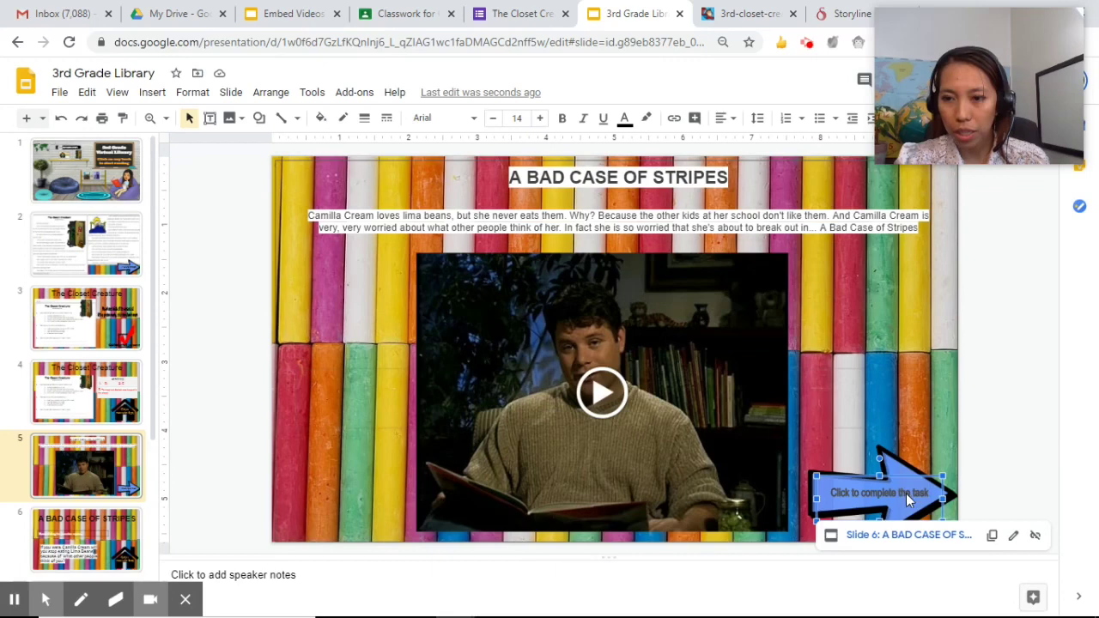
pyautogui.click(925, 438)
pyautogui.click(152, 92)
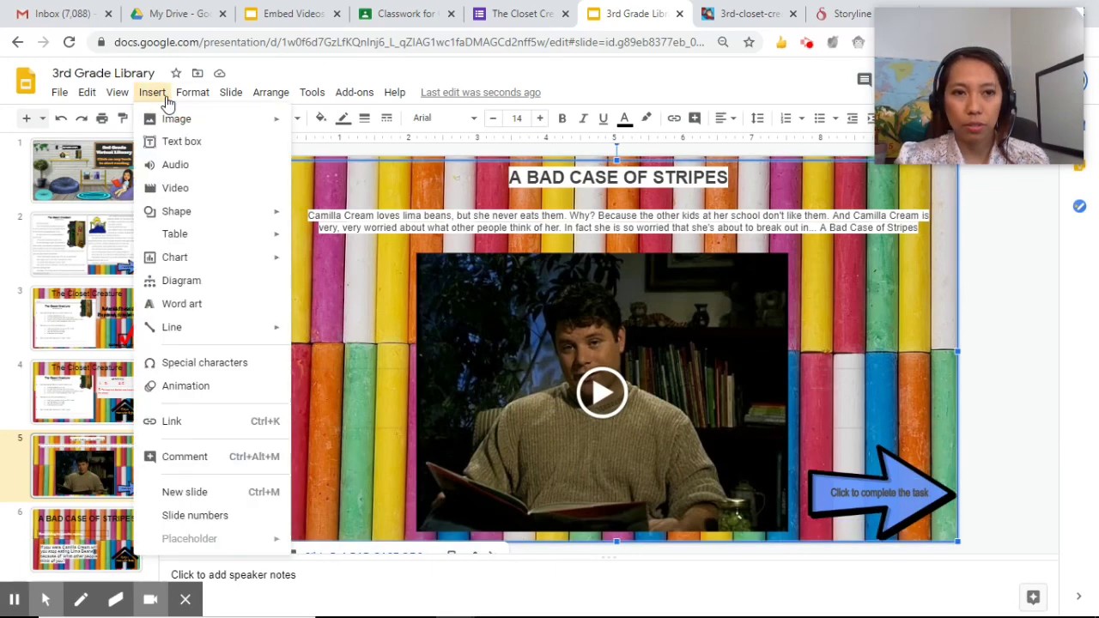
pyautogui.moveTo(206, 219)
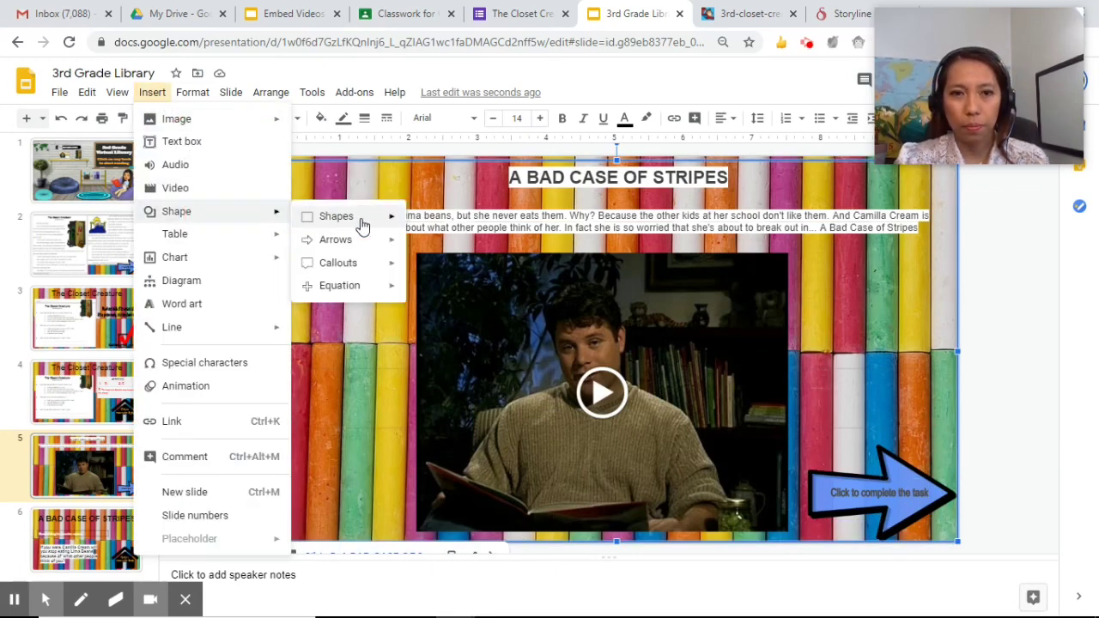
pyautogui.click(911, 447)
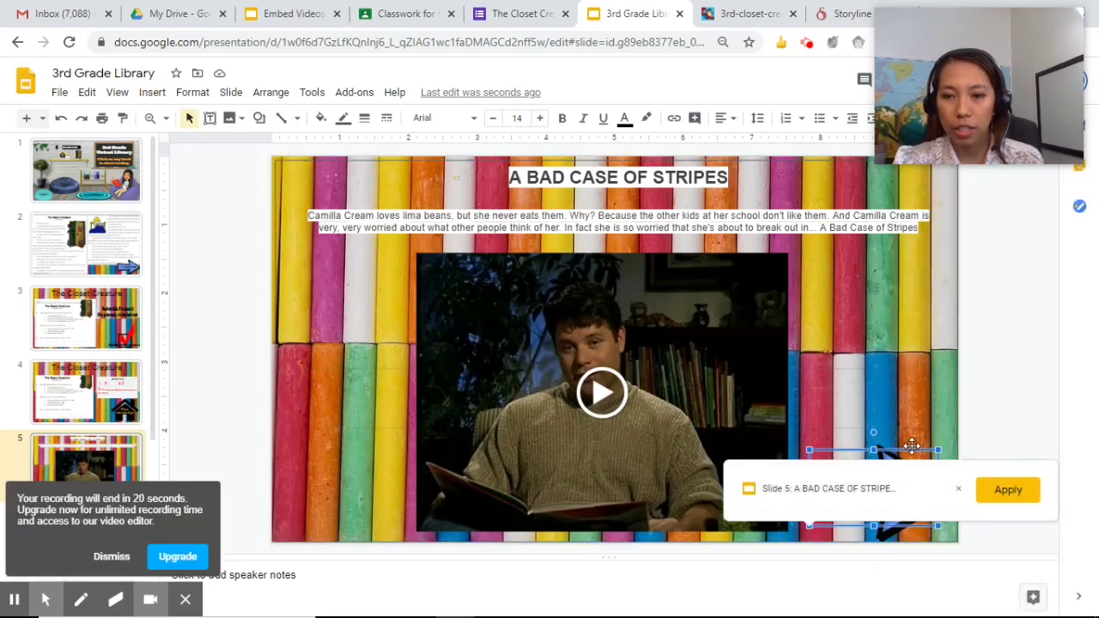
pyautogui.click(958, 488)
pyautogui.click(893, 600)
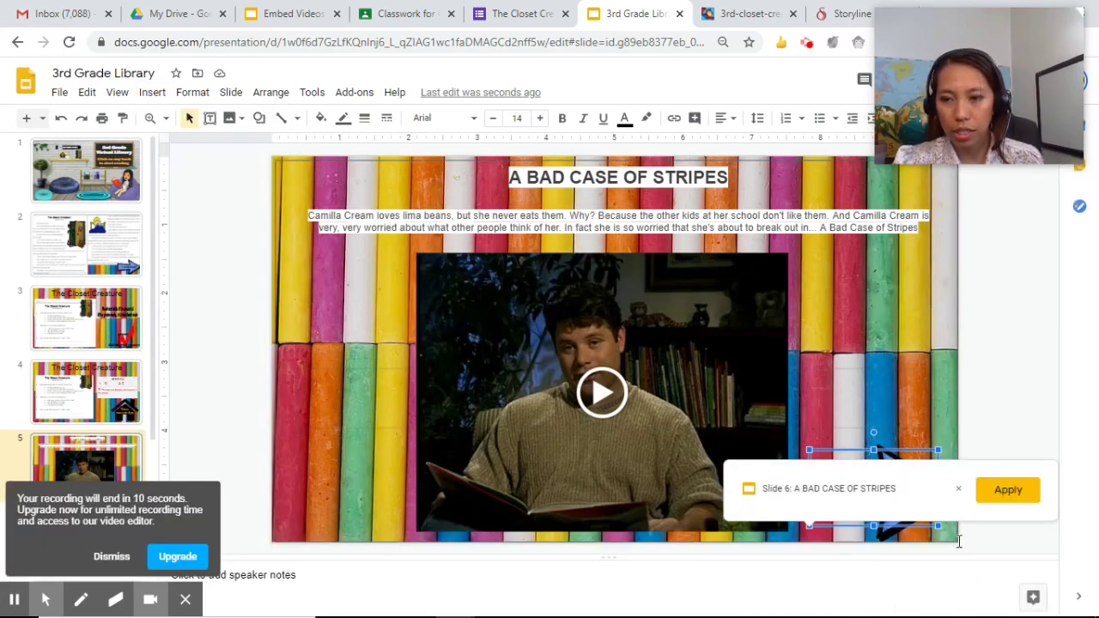
pyautogui.click(1014, 491)
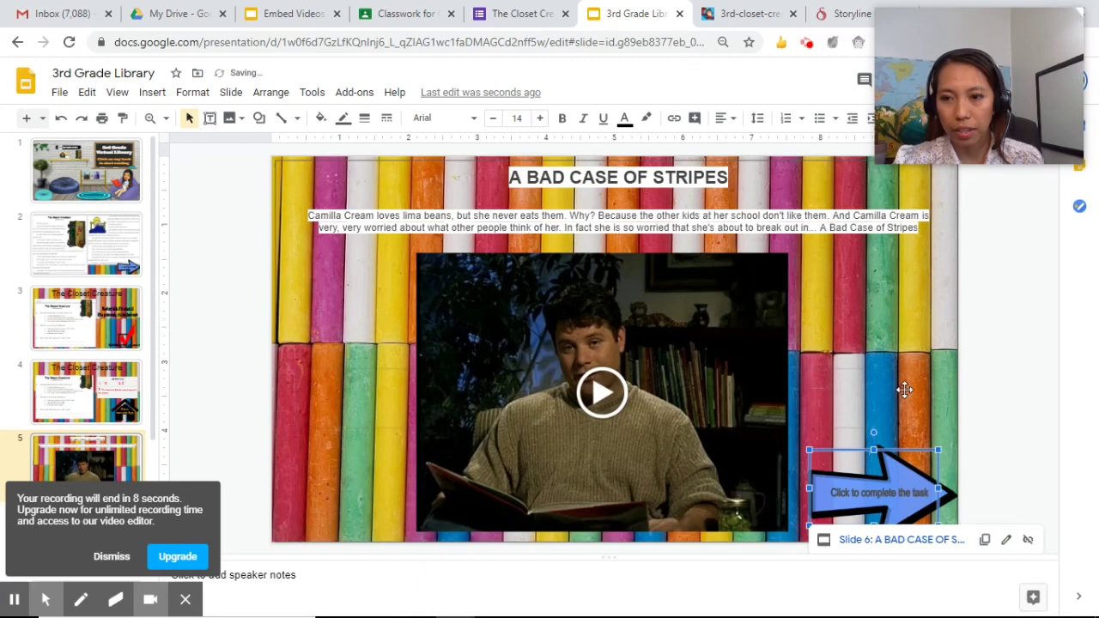
pyautogui.press('Escape')
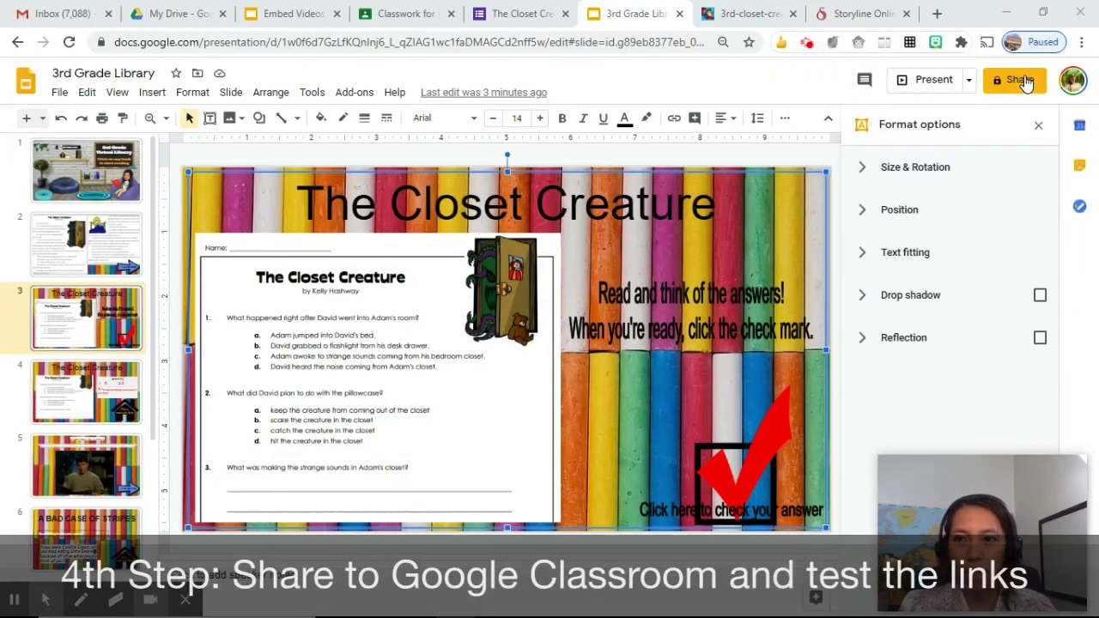
# - Set the deck's sharing to anyone with the link and copy the share link
pyautogui.click(1018, 79)
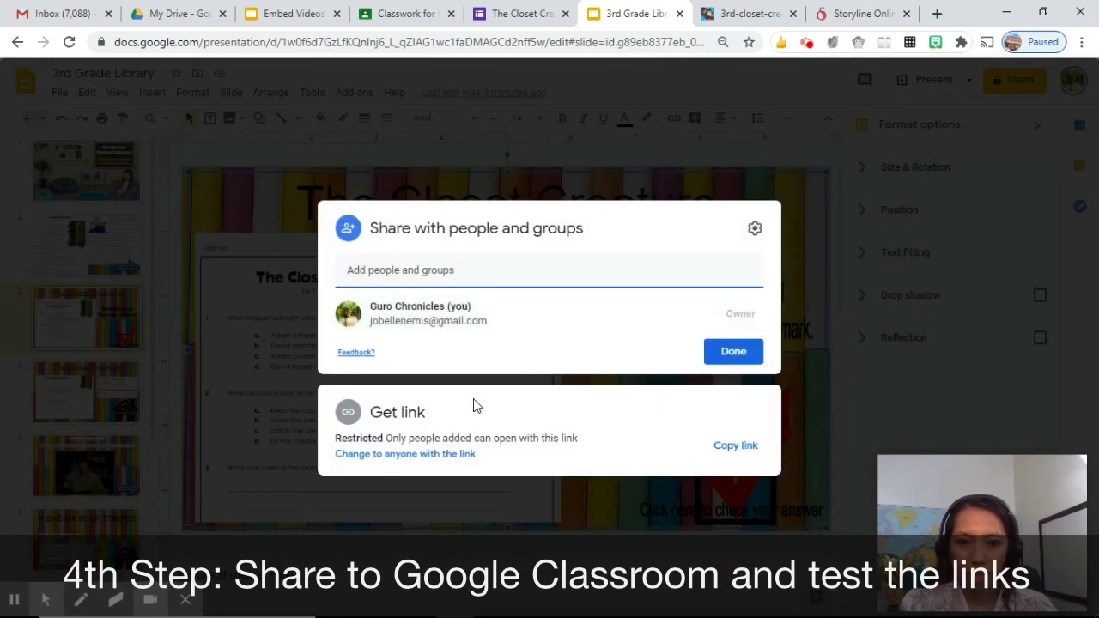
pyautogui.click(429, 458)
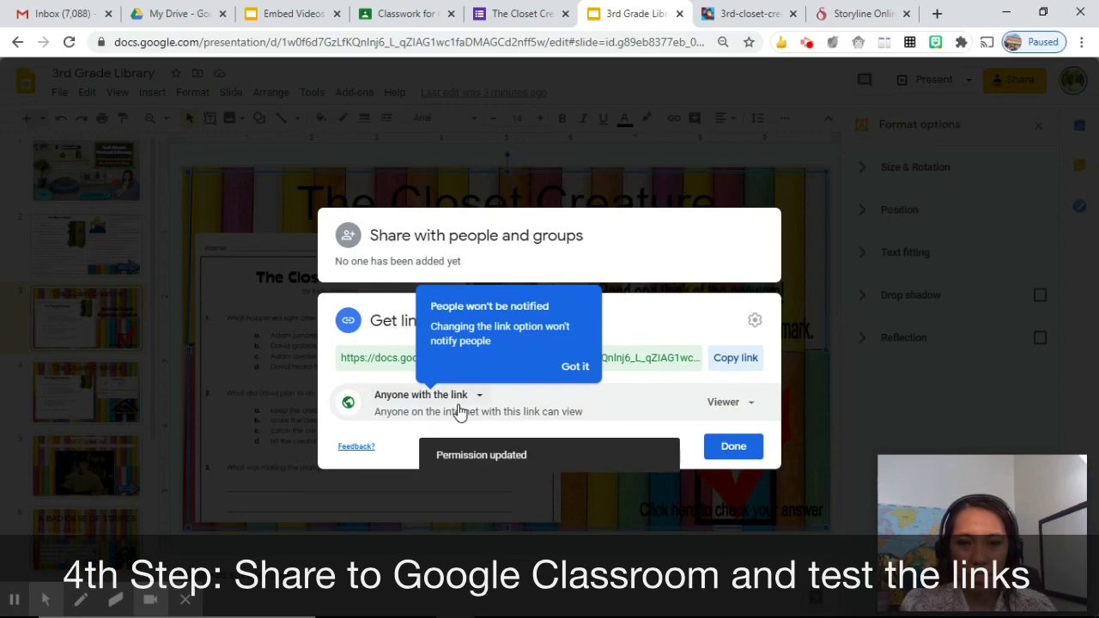
pyautogui.click(570, 368)
pyautogui.click(743, 358)
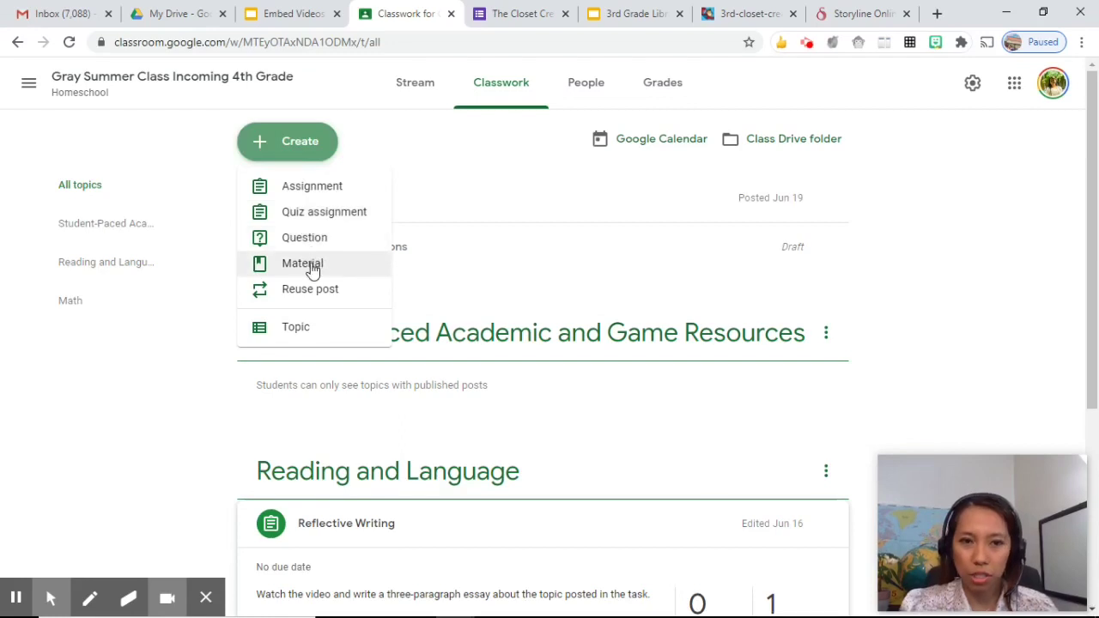
# - Post a 'Virtual Library' material with the deck's link attached, then open the deck from the post
pyautogui.click(312, 268)
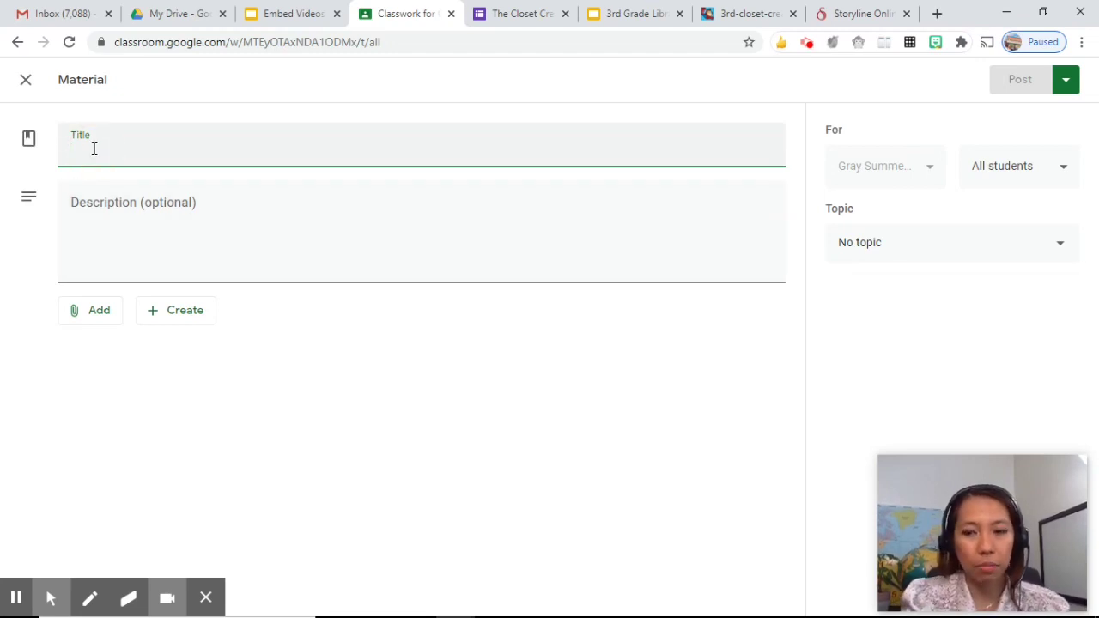
pyautogui.write('Virtual Library')
pyautogui.click(89, 309)
pyautogui.click(140, 372)
pyautogui.hotkey('ctrl', 'v')
pyautogui.click(612, 386)
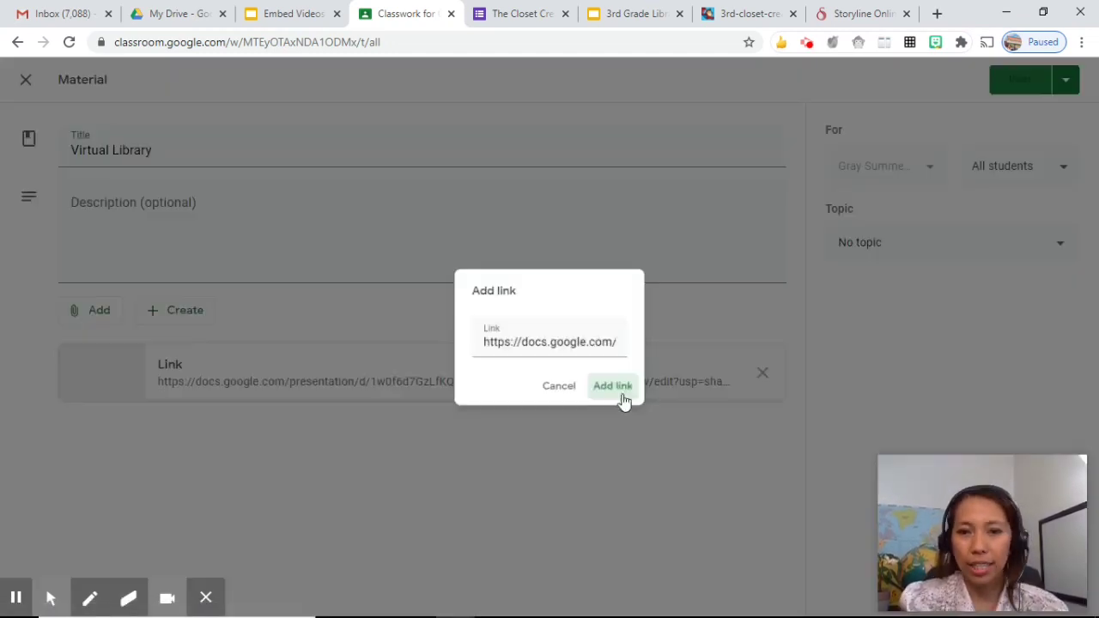
pyautogui.click(1014, 85)
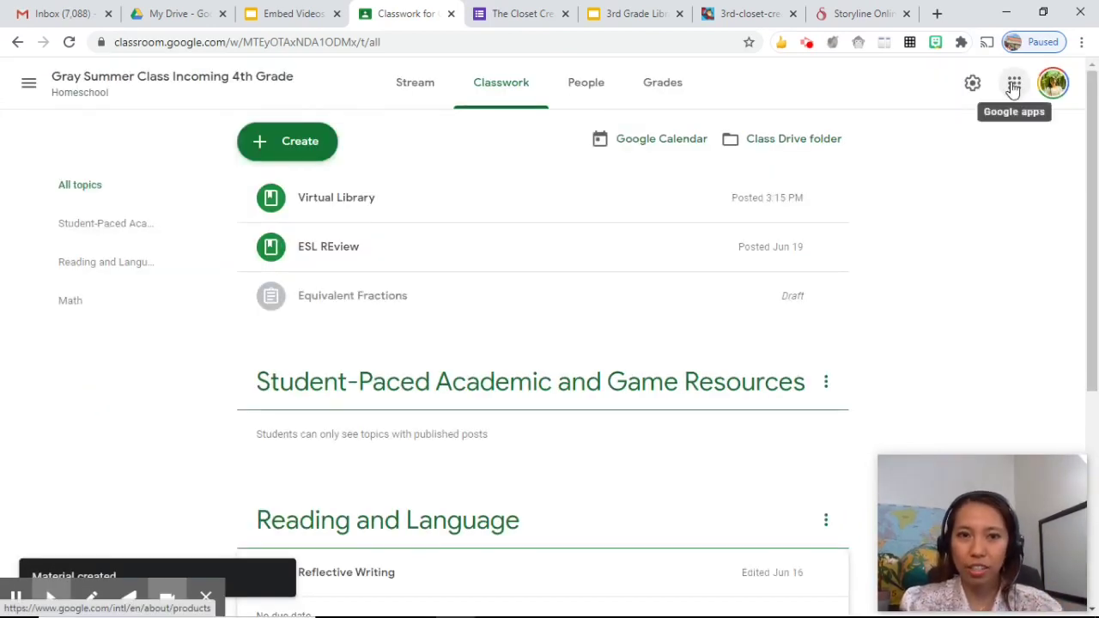
pyautogui.click(440, 206)
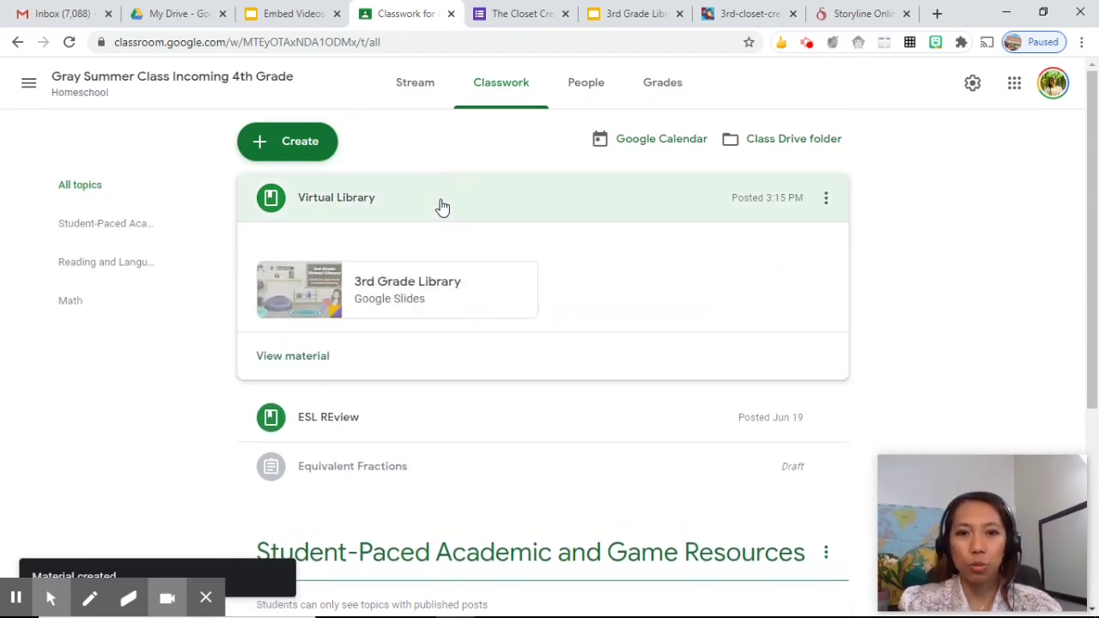
pyautogui.click(405, 294)
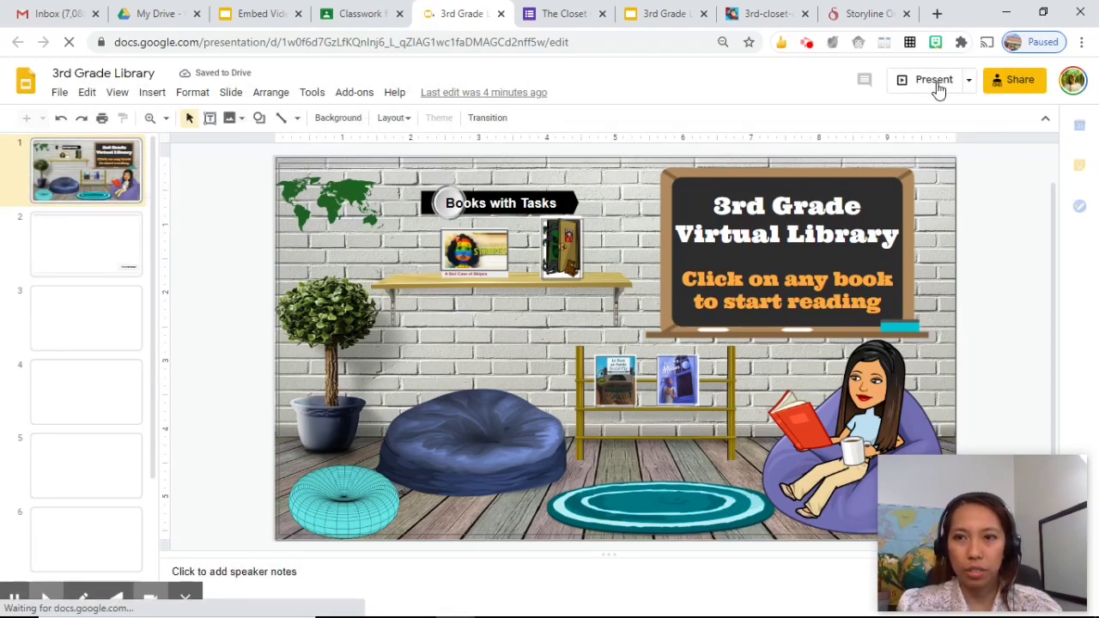
# - Present the deck and test the A Bad Case of Stripes book and its task arrow to the discussion slide
pyautogui.click(934, 79)
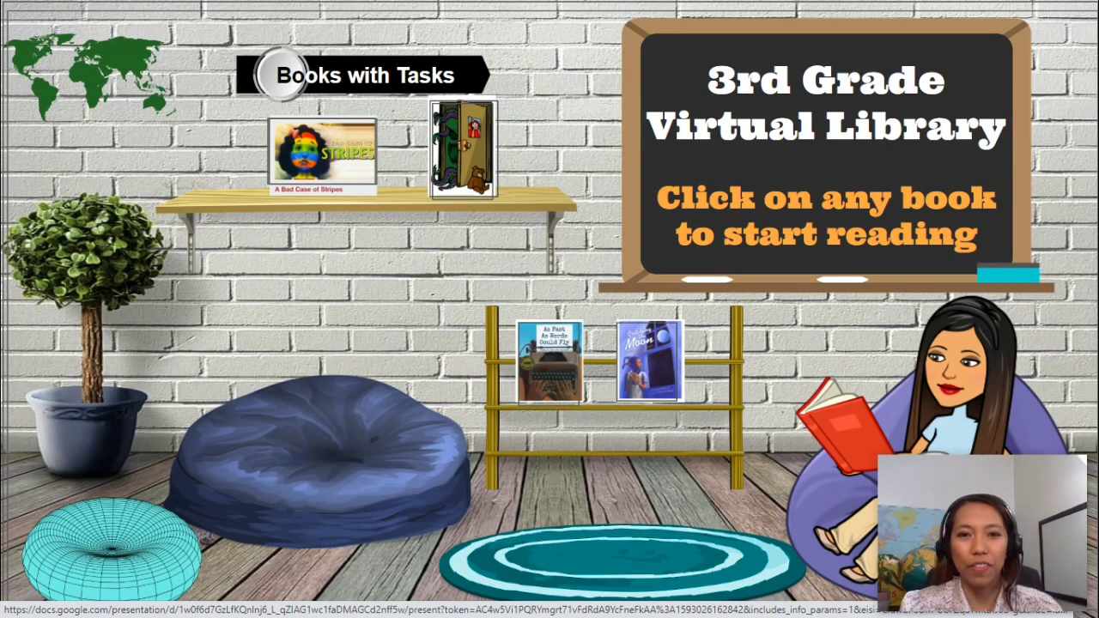
pyautogui.click(344, 157)
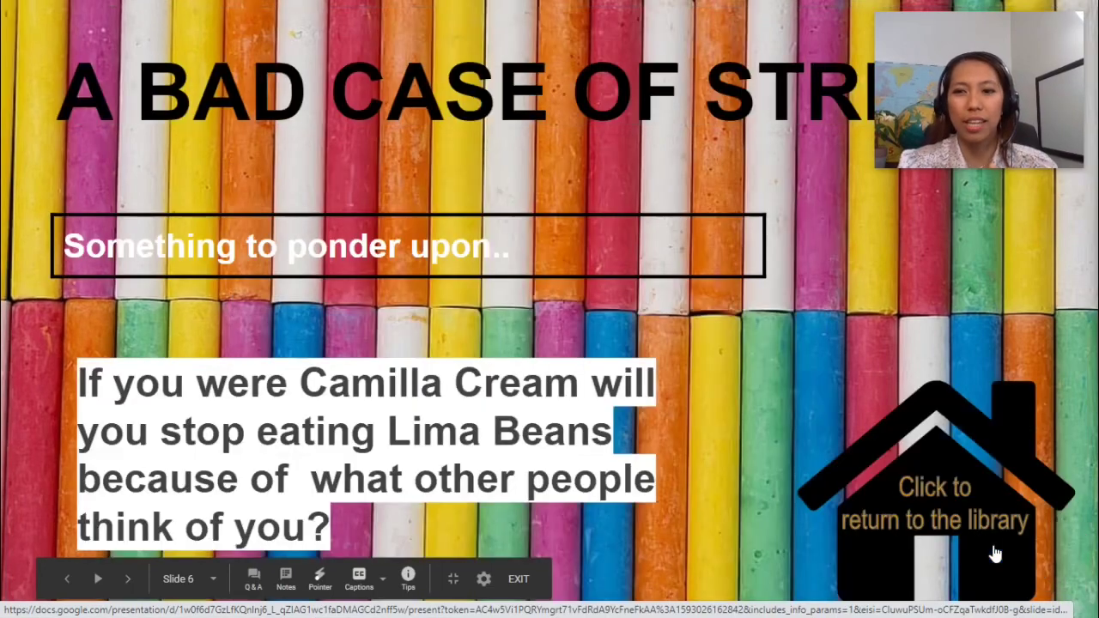
pyautogui.click(996, 554)
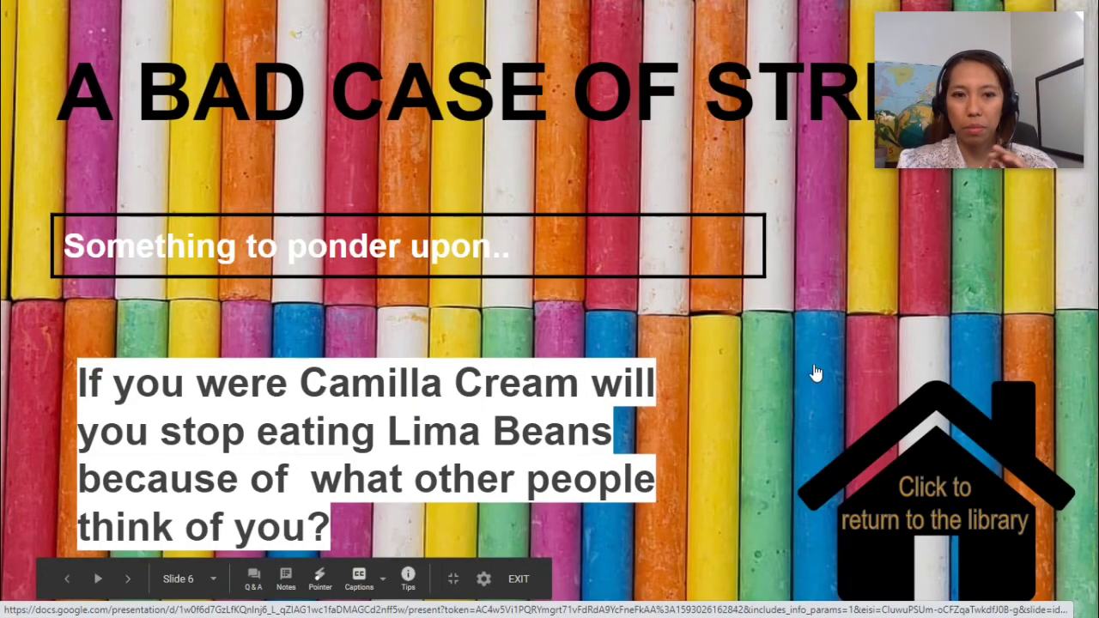
# - Return to the library with the house button and open The Closet Creature story
pyautogui.moveTo(1028, 98); pyautogui.dragTo(1011, 235)
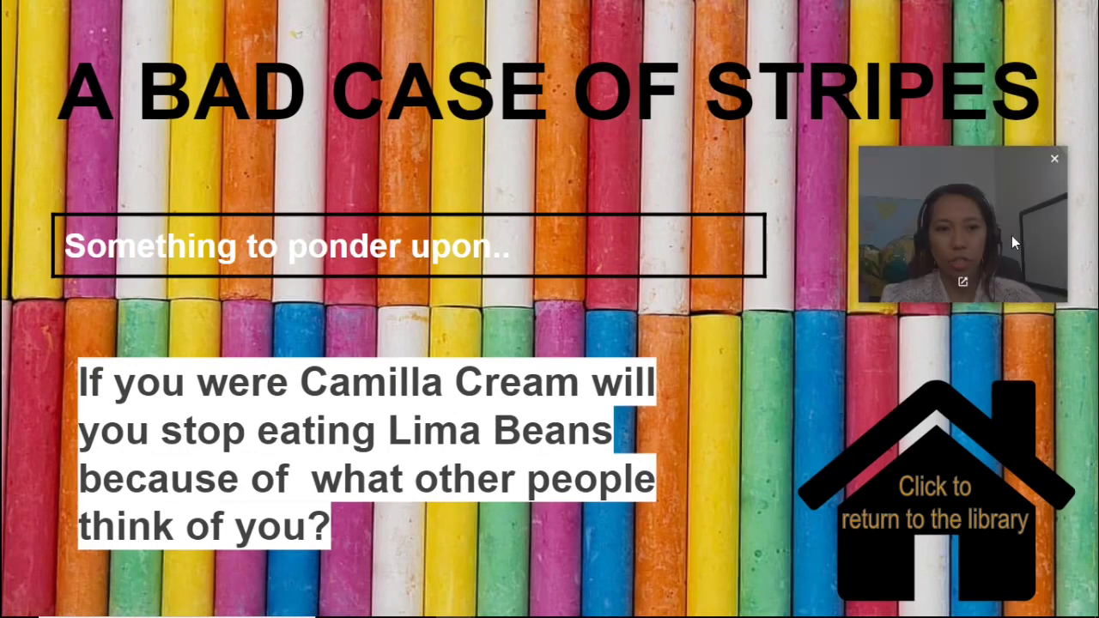
pyautogui.click(954, 513)
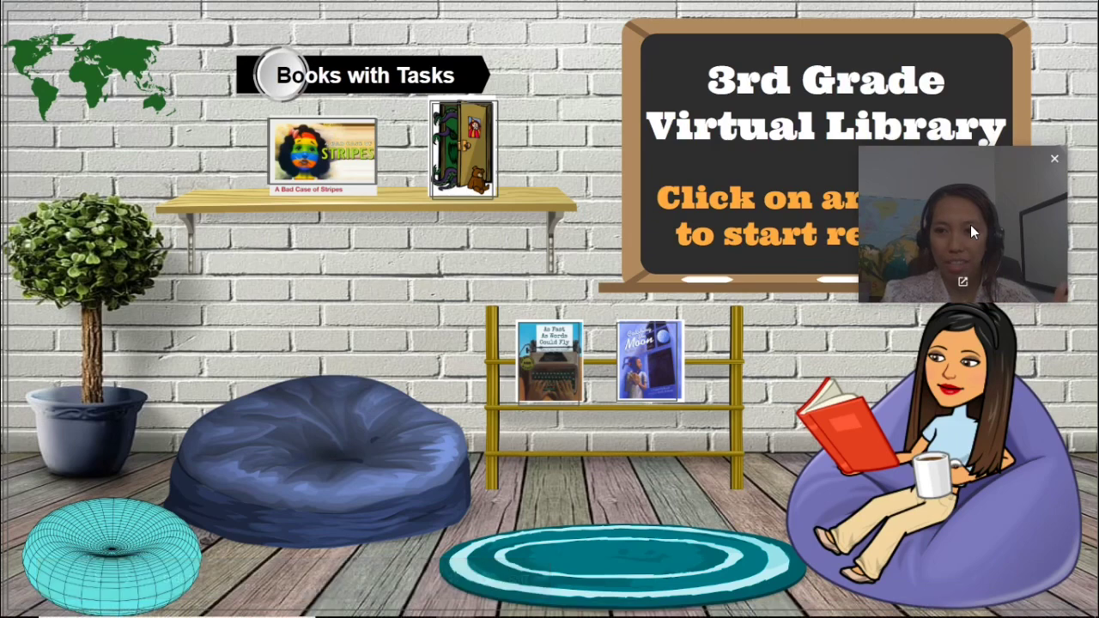
pyautogui.moveTo(970, 225); pyautogui.dragTo(976, 533)
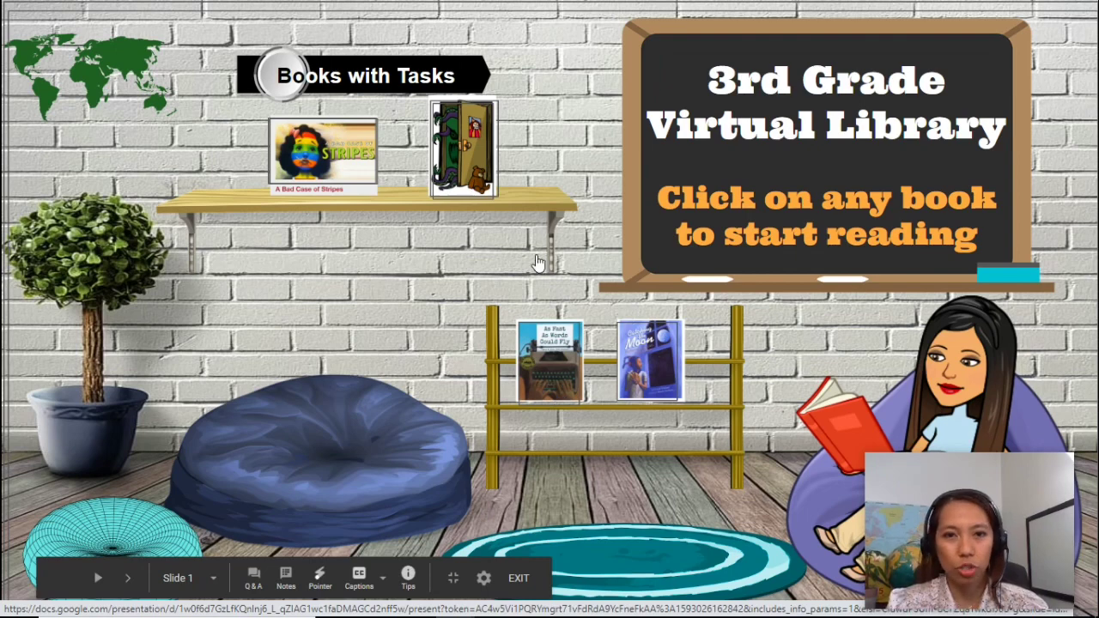
pyautogui.click(478, 155)
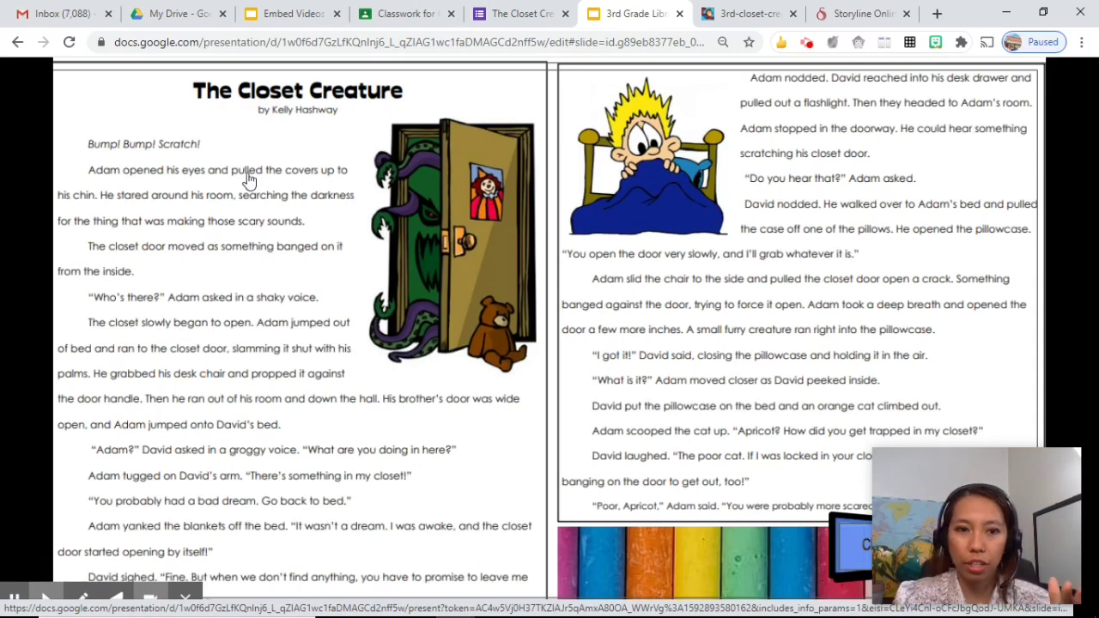
# - Test The Closet Creature task link to the quiz slide and the check mark to its answer key
pyautogui.moveTo(1009, 546); pyautogui.dragTo(988, 395)
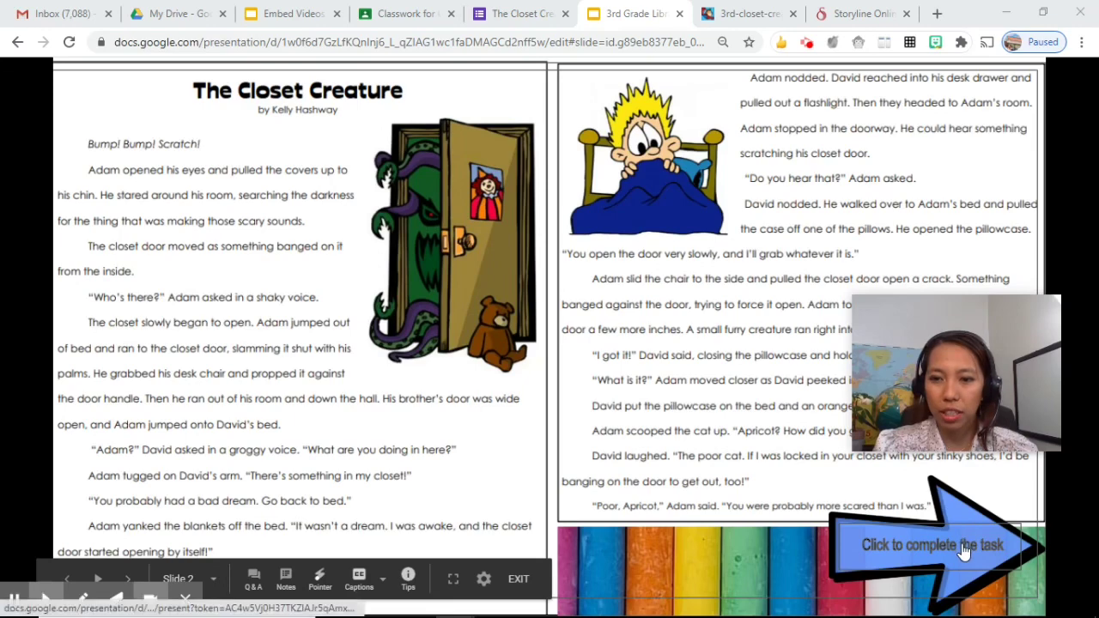
pyautogui.click(961, 545)
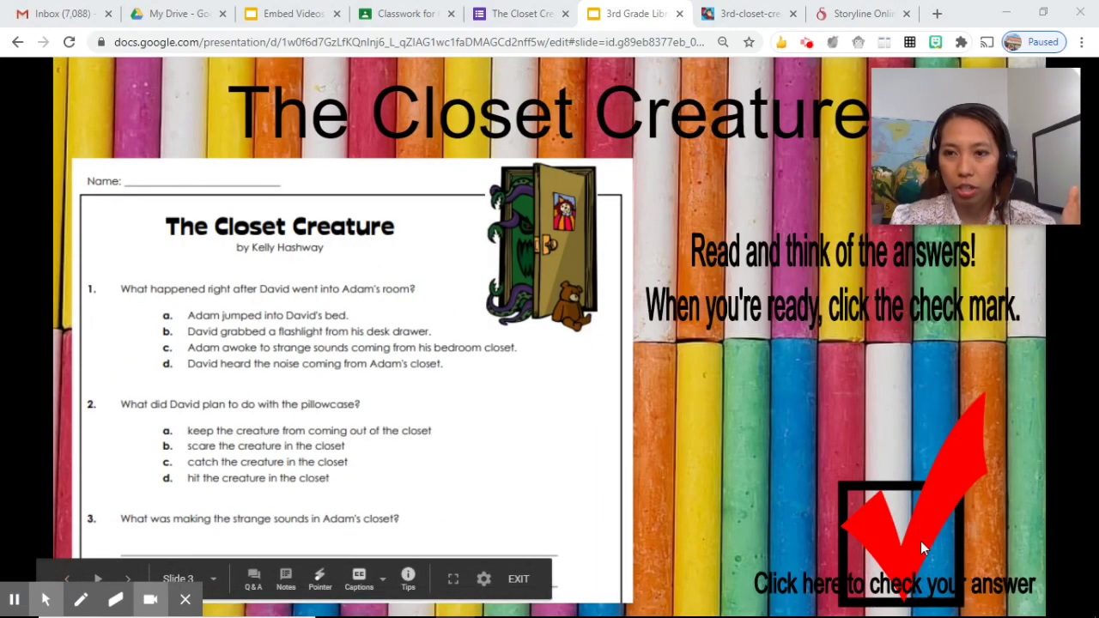
pyautogui.click(920, 541)
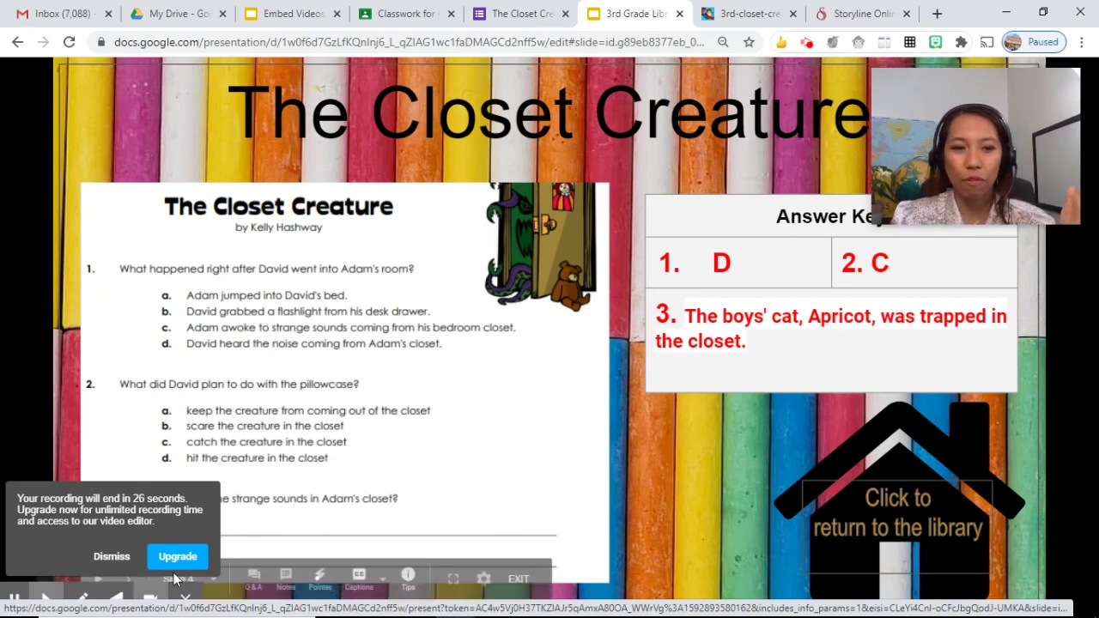
pyautogui.click(113, 557)
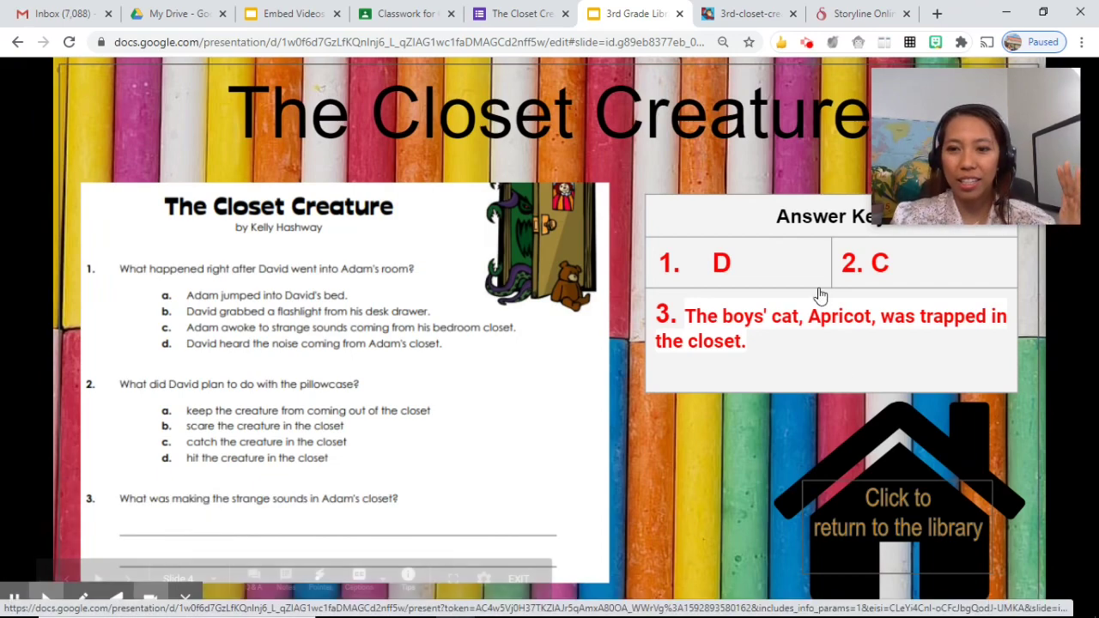
# - Go back to the library, visit As Fast As Words Could Fly, return, and reopen The Closet Creature
pyautogui.click(913, 521)
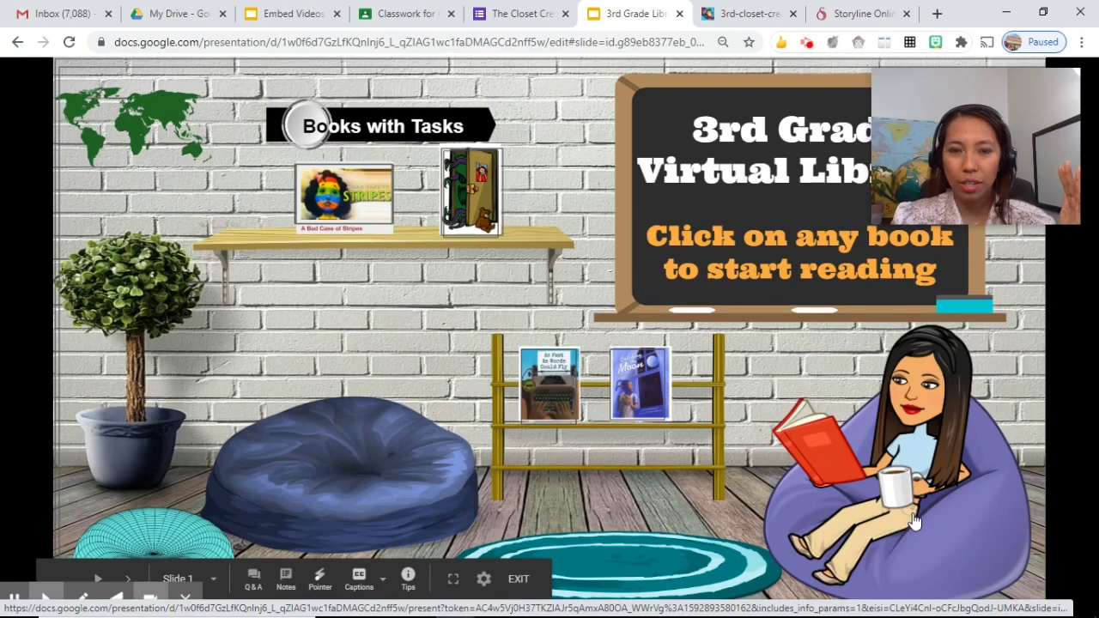
pyautogui.click(556, 392)
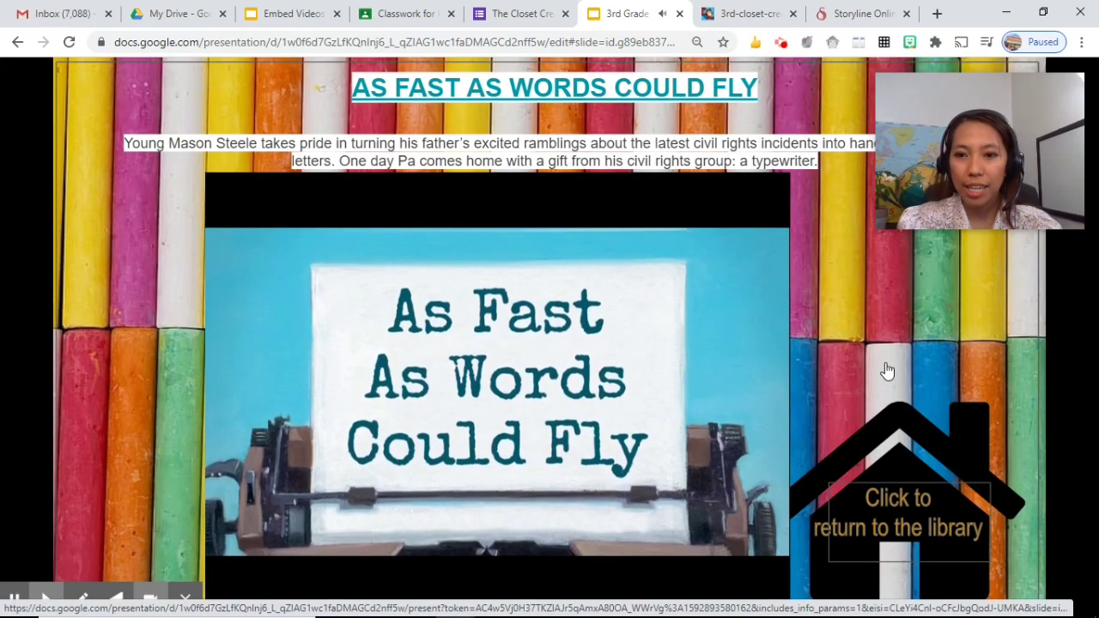
pyautogui.click(915, 529)
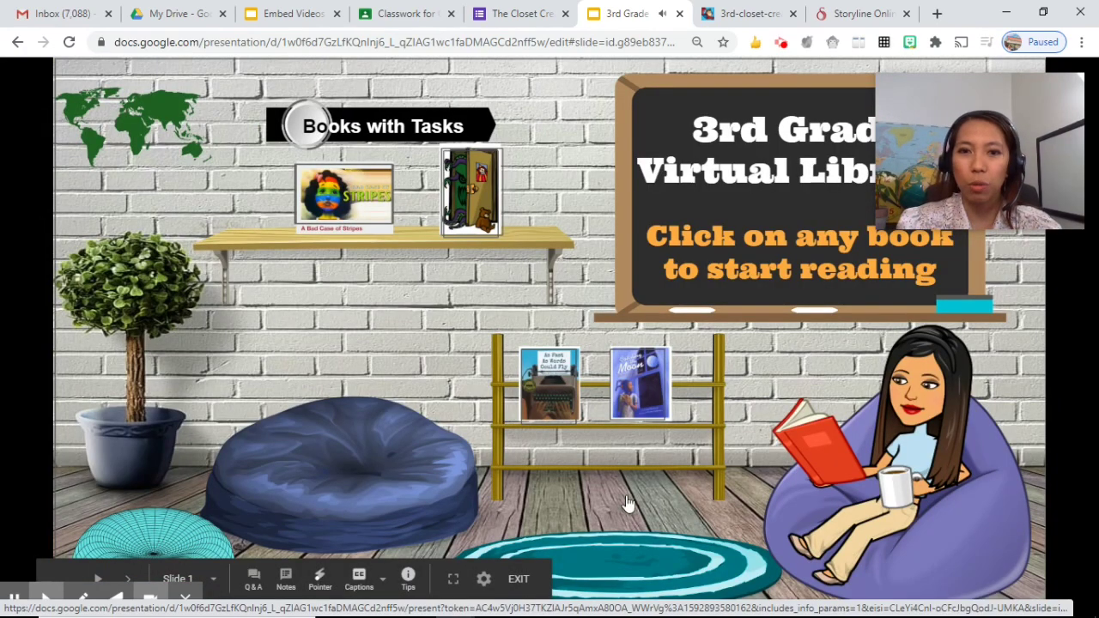
pyautogui.click(648, 453)
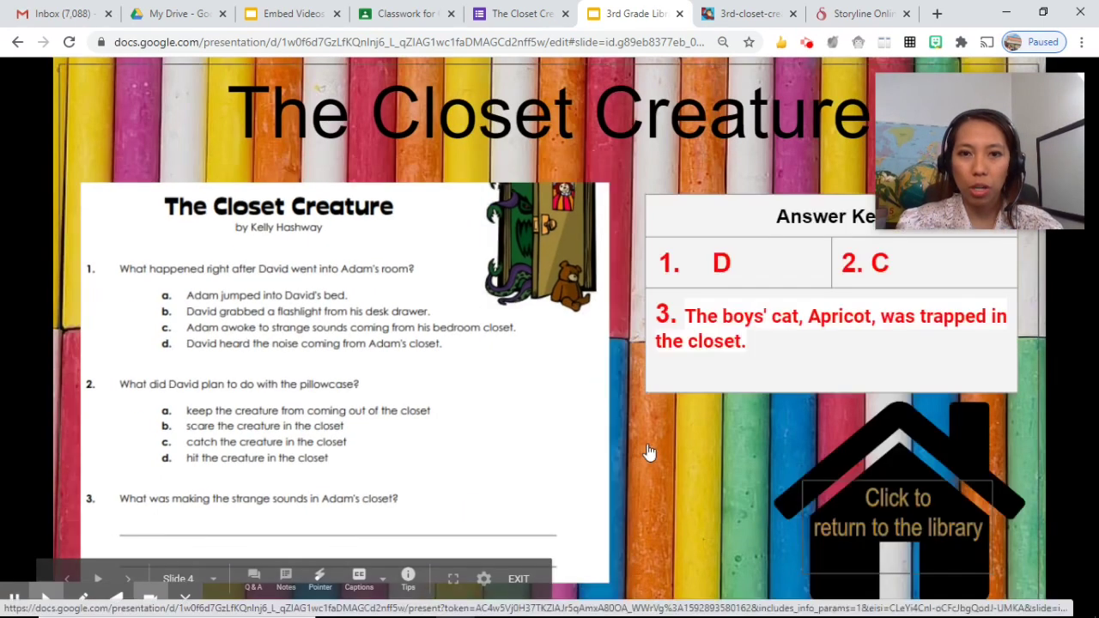